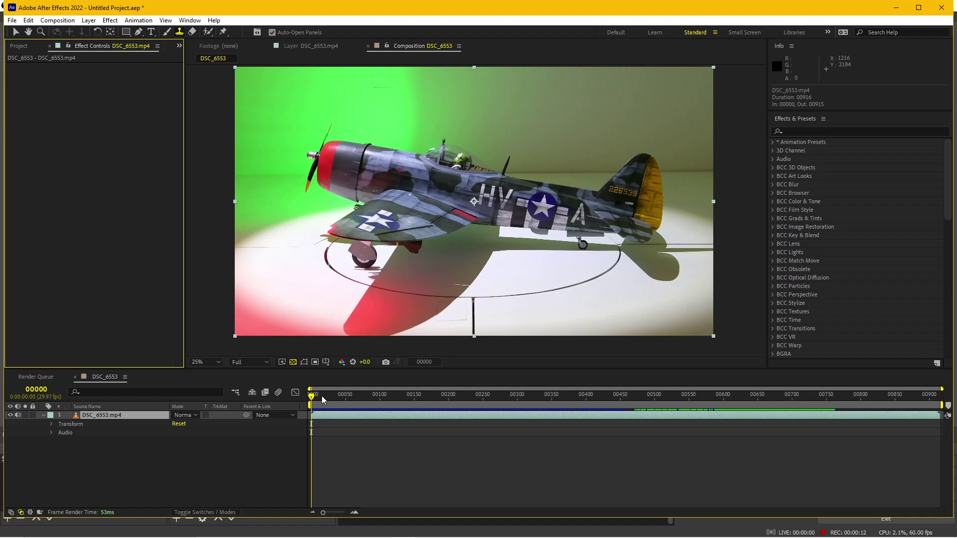
# Scrub the plane clip to a later frame and zoom the Composition viewer in
pyautogui.moveTo(318, 399)
pyautogui.mouseDown()
pyautogui.moveTo(626, 397)
pyautogui.moveTo(435, 397)
pyautogui.mouseUp()
pyautogui.scroll(2, 451, 126)
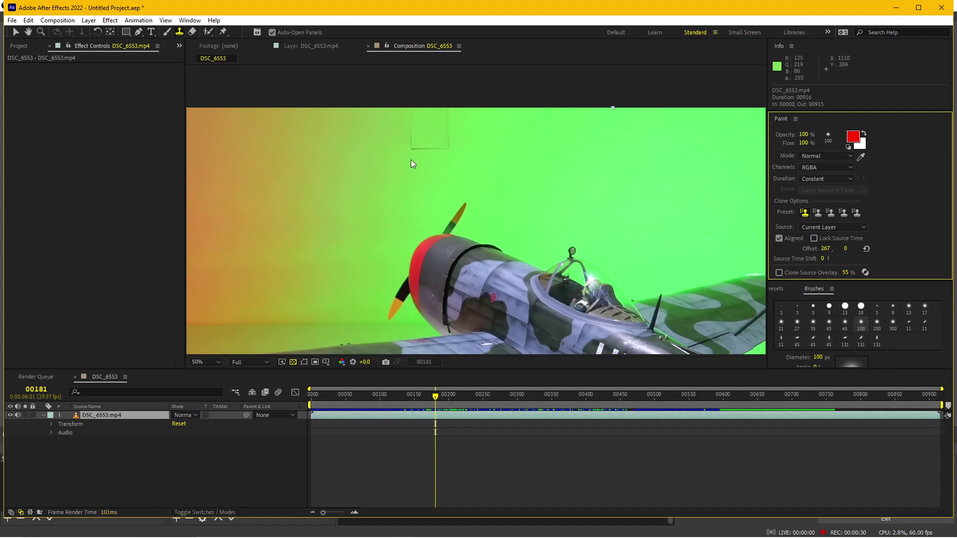
pyautogui.moveTo(411, 400)
pyautogui.mouseDown()
pyautogui.moveTo(357, 399)
pyautogui.moveTo(436, 402)
pyautogui.moveTo(311, 406)
pyautogui.mouseUp()
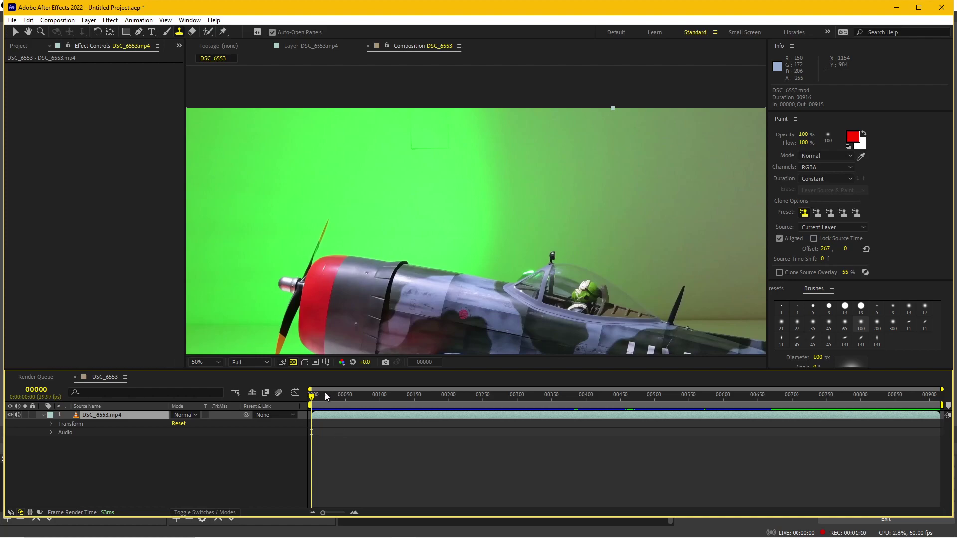
pyautogui.moveTo(315, 394); pyautogui.dragTo(411, 399)
pyautogui.scroll(-2, 416, 322)
pyautogui.scroll(2, 416, 322)
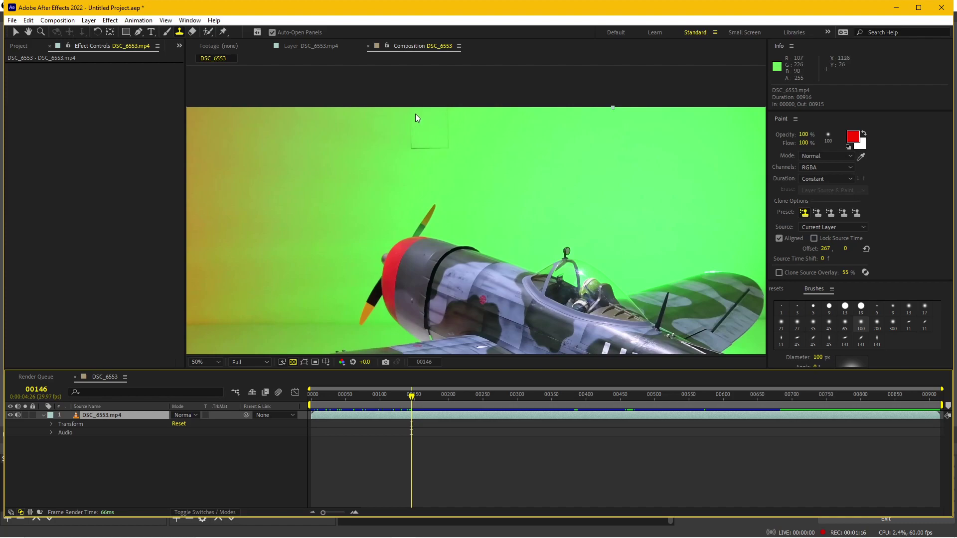
pyautogui.moveTo(450, 399)
pyautogui.mouseDown()
pyautogui.moveTo(494, 399)
pyautogui.moveTo(389, 398)
pyautogui.mouseUp()
pyautogui.scroll(2, 431, 173)
pyautogui.scroll(2, 460, 237)
pyautogui.scroll(-2, 376, 290)
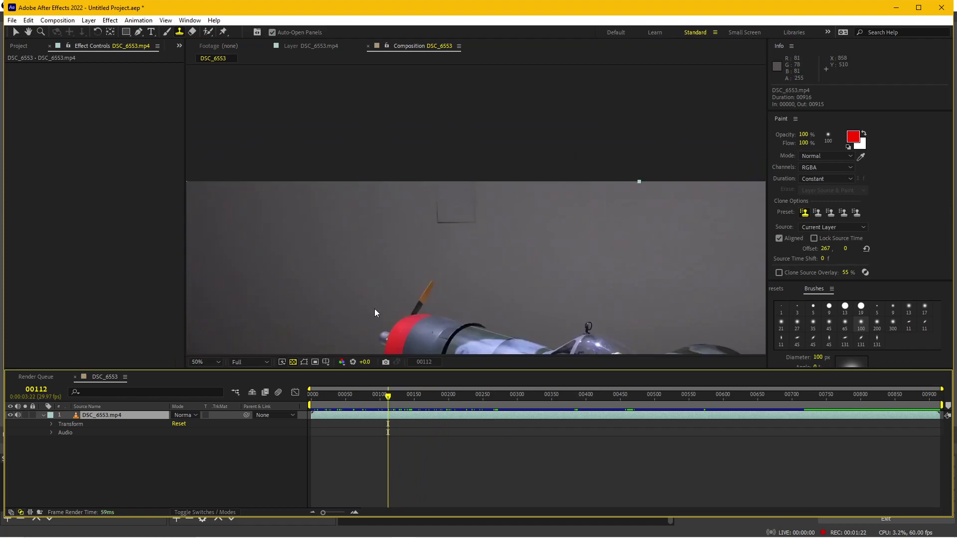
pyautogui.moveTo(329, 396); pyautogui.dragTo(294, 396)
pyautogui.scroll(-2, 423, 288)
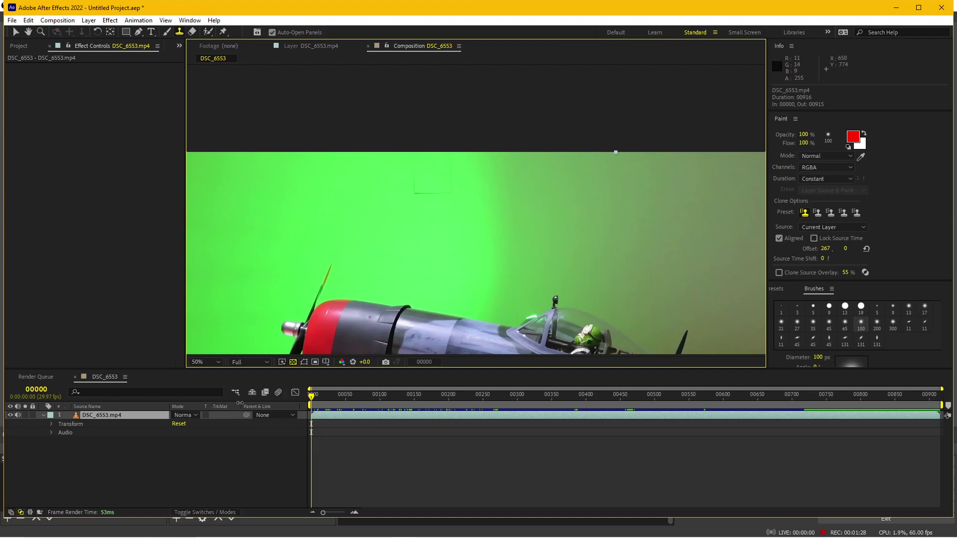
# Open DSC_6553.mp4 in the Layer viewer, choose Clone Stamp, and enlarge the Paint/Brushes panels
pyautogui.doubleClick(116, 417)
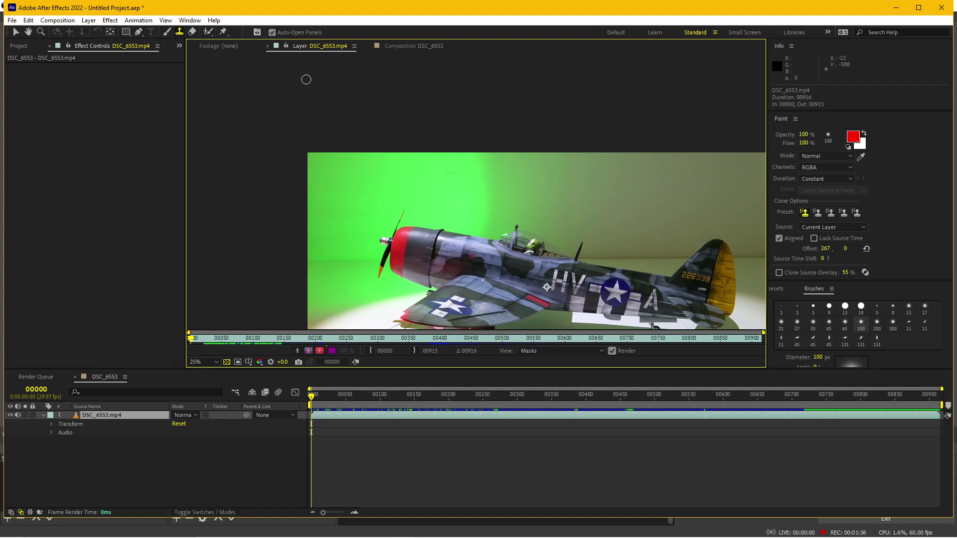
pyautogui.click(179, 33)
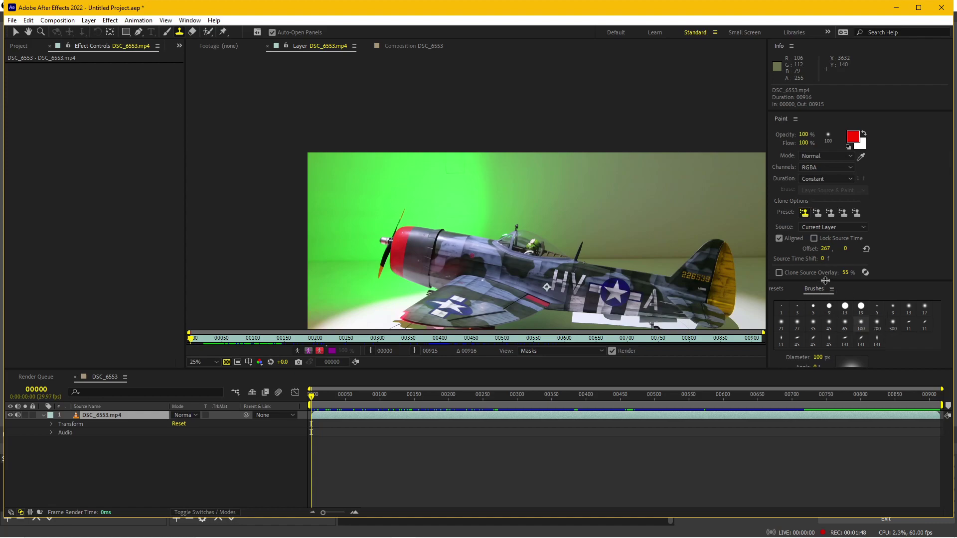
pyautogui.moveTo(826, 281); pyautogui.dragTo(825, 254)
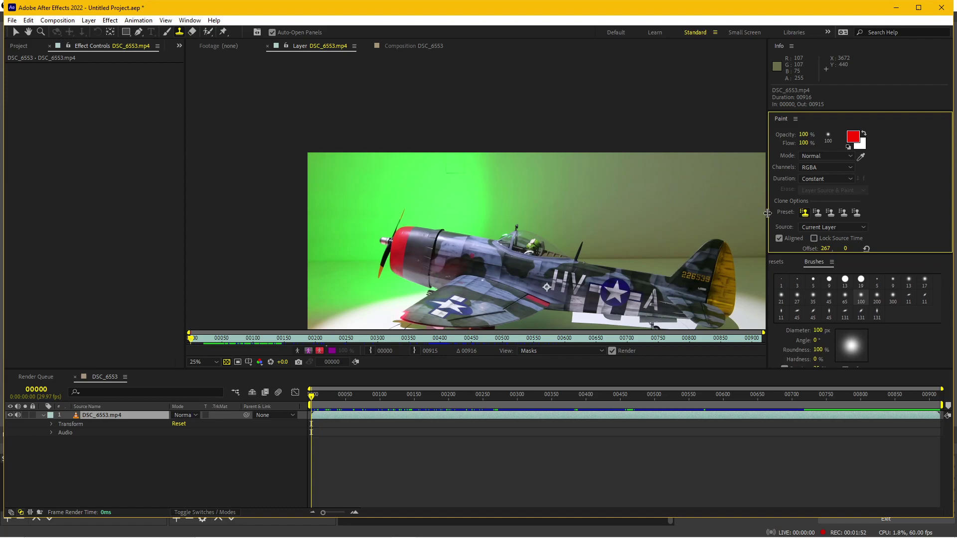
pyautogui.moveTo(769, 210); pyautogui.dragTo(721, 209)
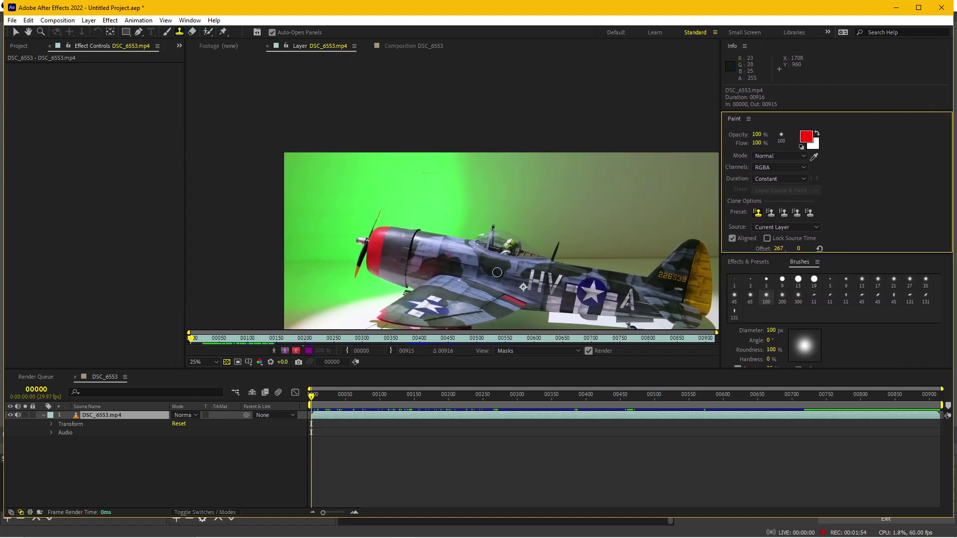
# Expose the brush spacing and dynamics settings and zoom the Layer viewer to 100% on the backdrop mark
pyautogui.scroll(2, 503, 285)
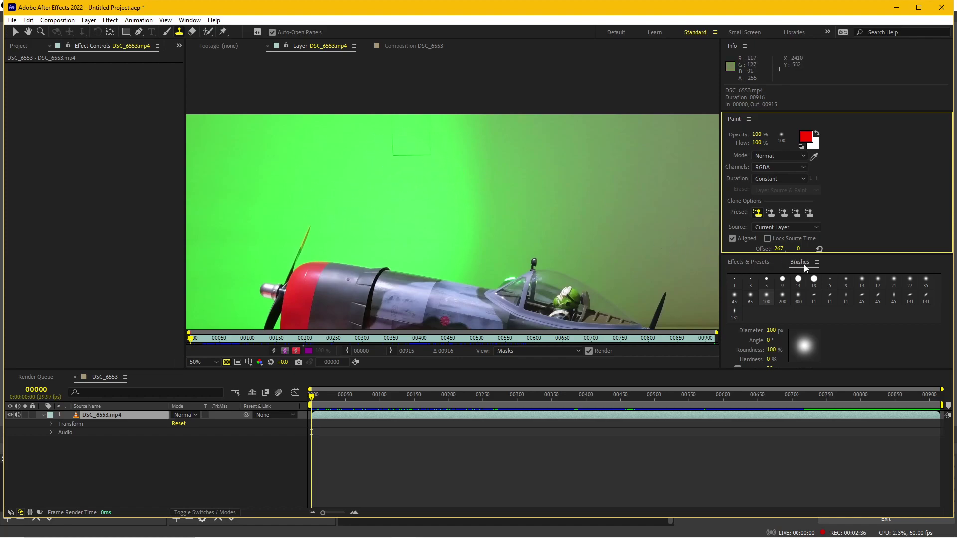
pyautogui.moveTo(776, 255); pyautogui.dragTo(771, 203)
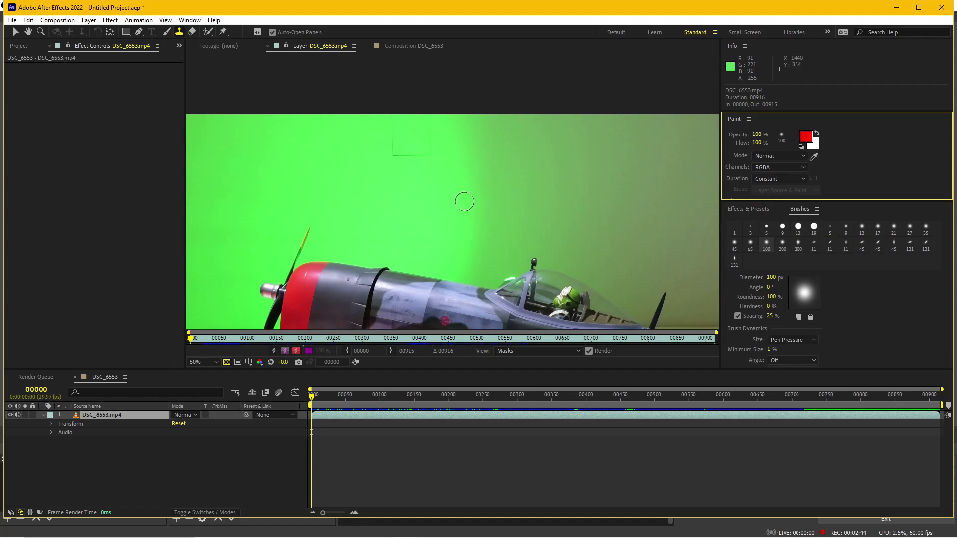
pyautogui.scroll(1, 398, 160)
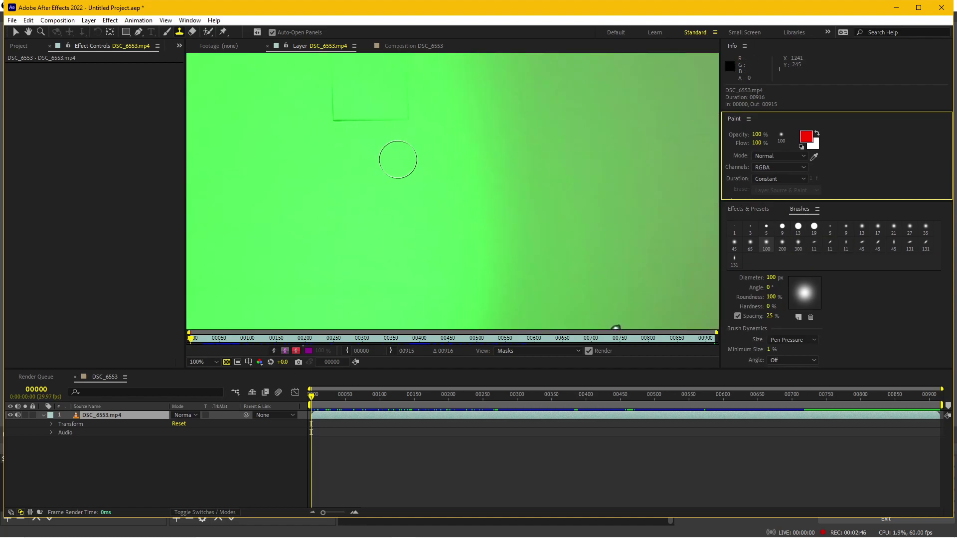
pyautogui.scroll(3, 404, 199)
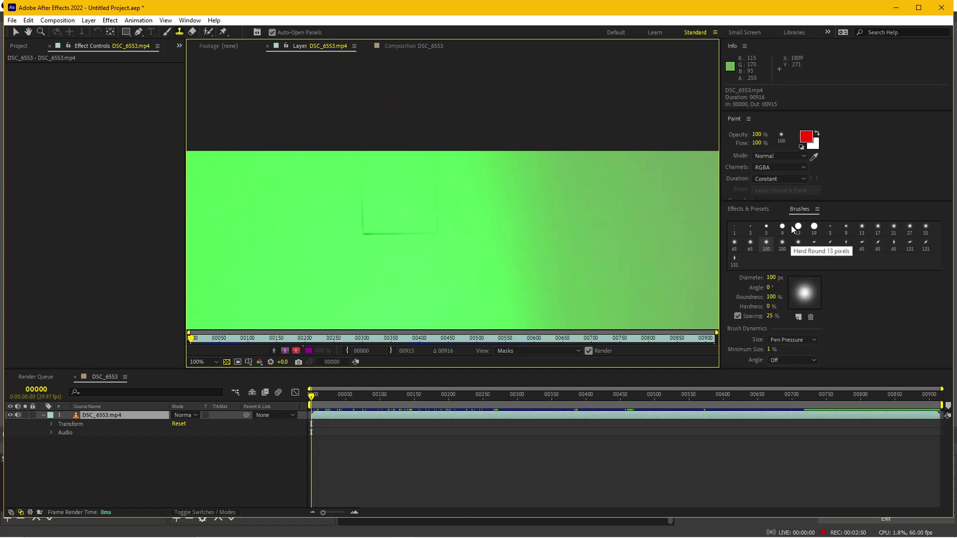
# Switch the brush from Hard Round 19 to Soft Round 65 and lower Hardness to 0%
pyautogui.click(815, 234)
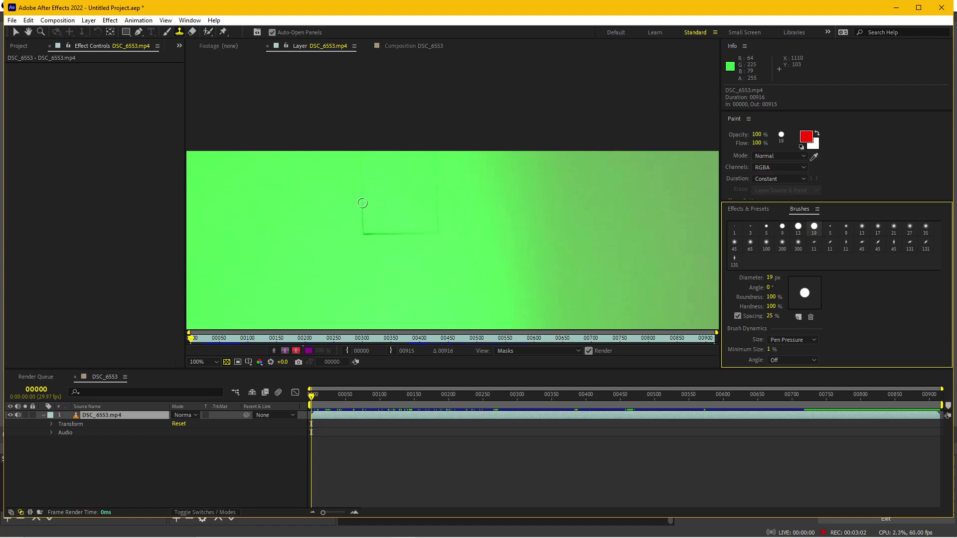
pyautogui.press('.')
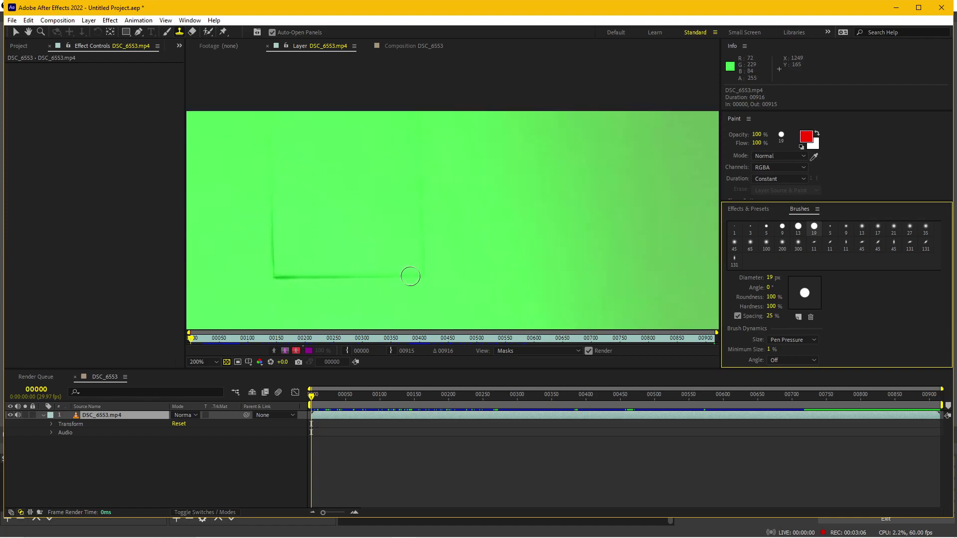
pyautogui.press(',')
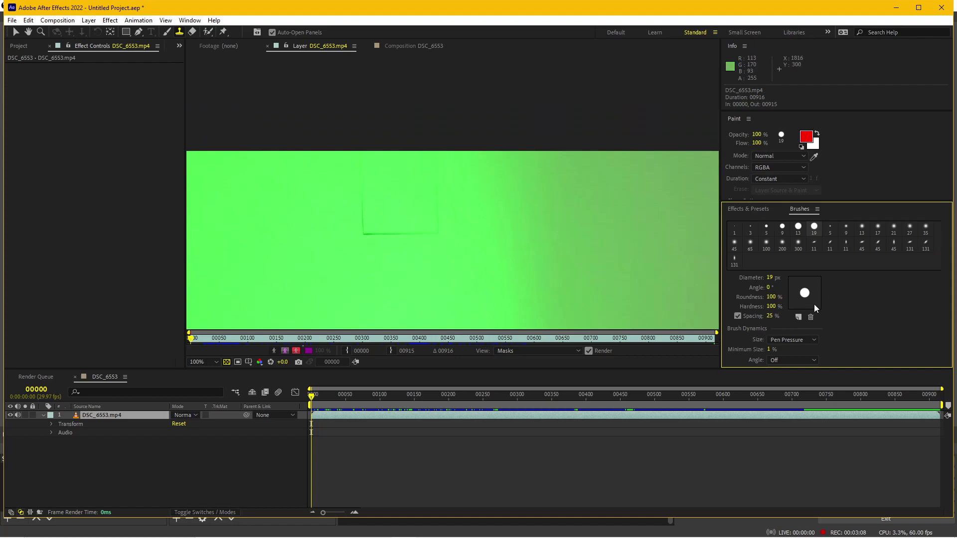
pyautogui.click(750, 246)
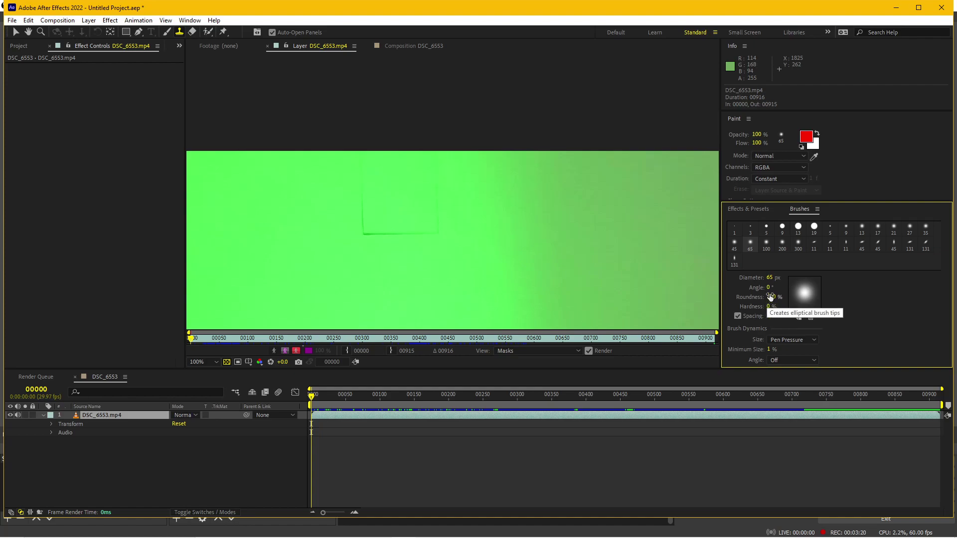
pyautogui.moveTo(770, 306)
pyautogui.mouseDown()
pyautogui.moveTo(810, 313)
pyautogui.moveTo(753, 305)
pyautogui.mouseUp()
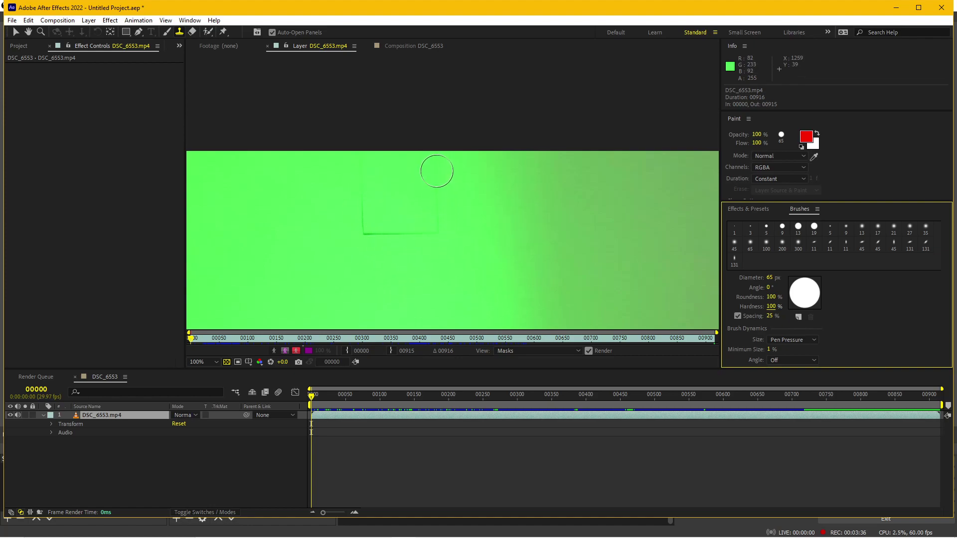
pyautogui.moveTo(772, 306); pyautogui.dragTo(694, 308)
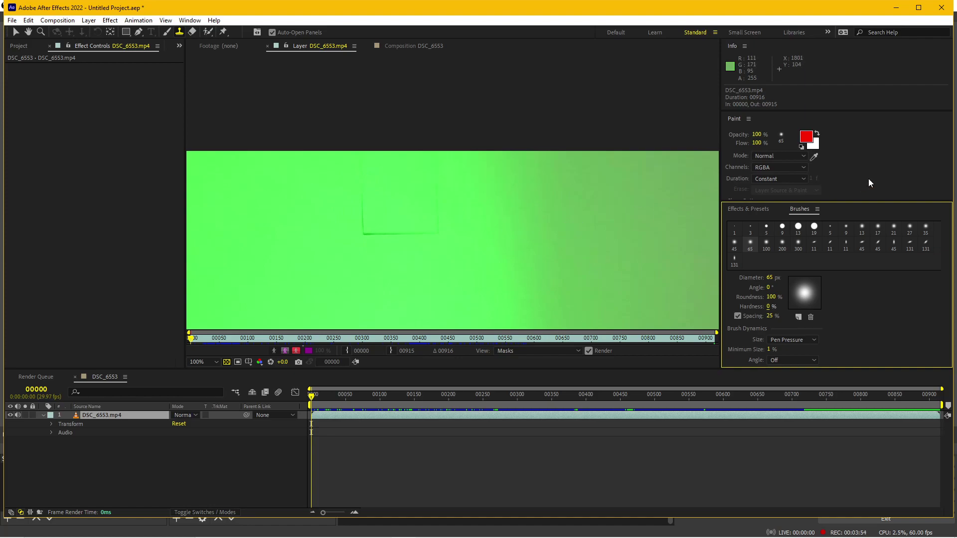
# Resize the panels to show Clone Options and recentre the layer on the plane
pyautogui.moveTo(802, 198); pyautogui.dragTo(802, 265)
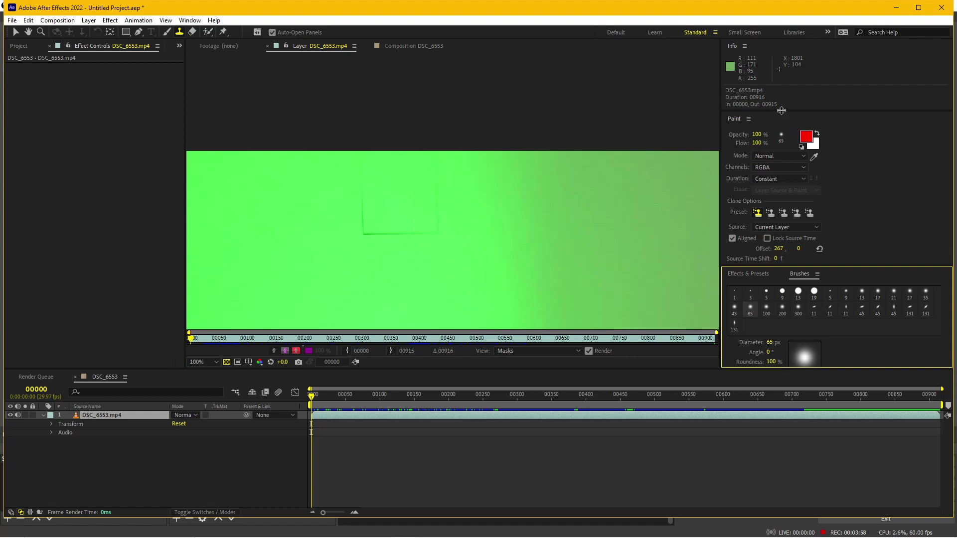
pyautogui.moveTo(782, 110); pyautogui.dragTo(781, 67)
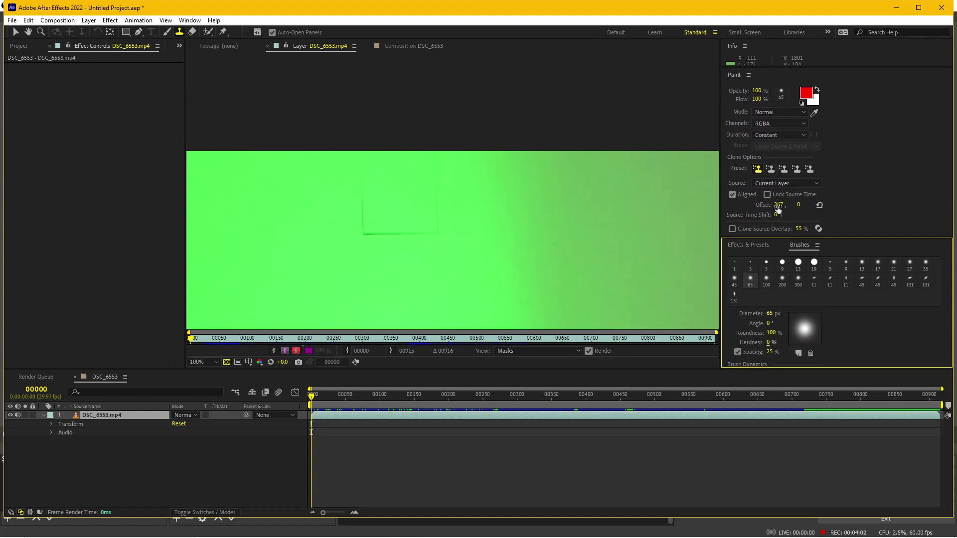
pyautogui.scroll(-2, 451, 223)
pyautogui.moveTo(508, 232); pyautogui.dragTo(530, 197)
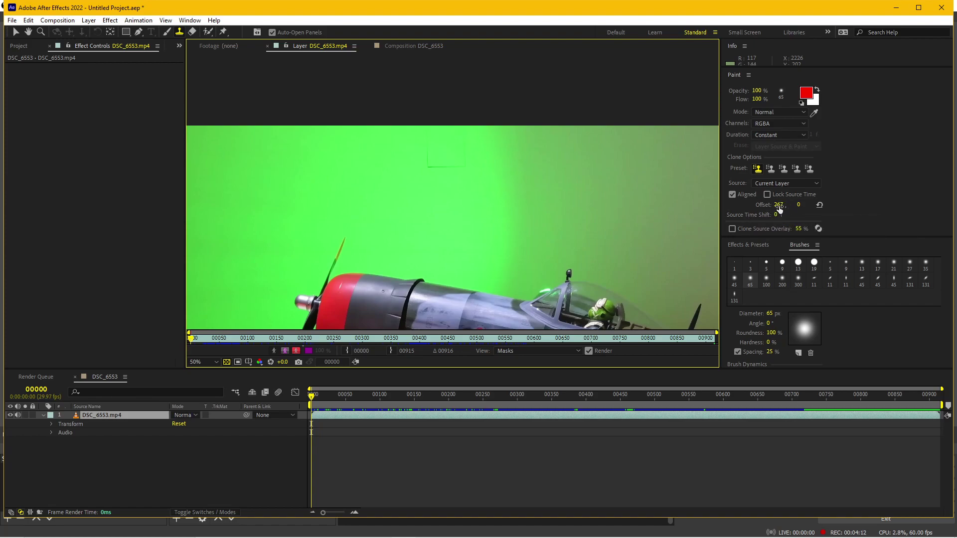
# Scrub the Clone Offset X from 159 down to 74, 0
pyautogui.moveTo(779, 208)
pyautogui.mouseDown()
pyautogui.moveTo(750, 214)
pyautogui.moveTo(738, 247)
pyautogui.moveTo(724, 218)
pyautogui.mouseUp()
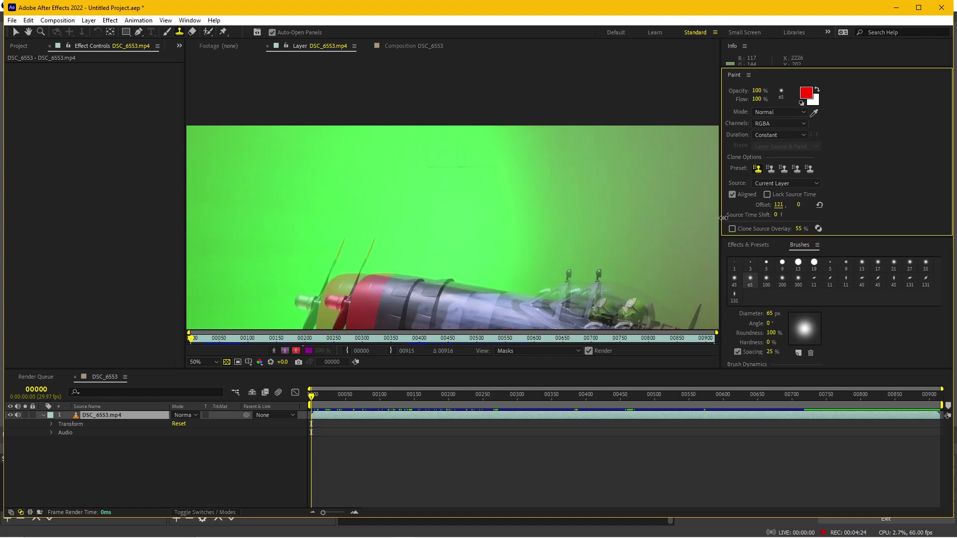
pyautogui.moveTo(724, 218); pyautogui.dragTo(807, 203)
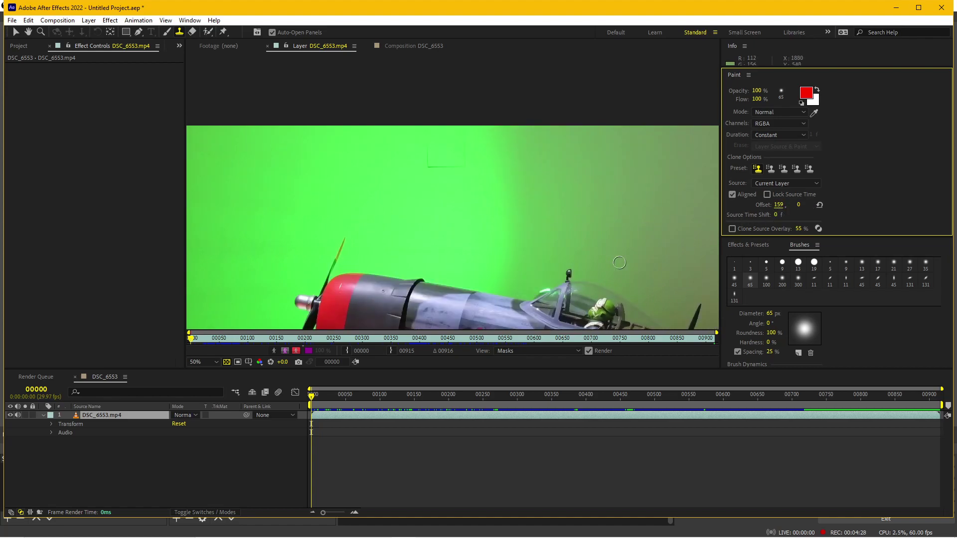
pyautogui.scroll(2, 418, 180)
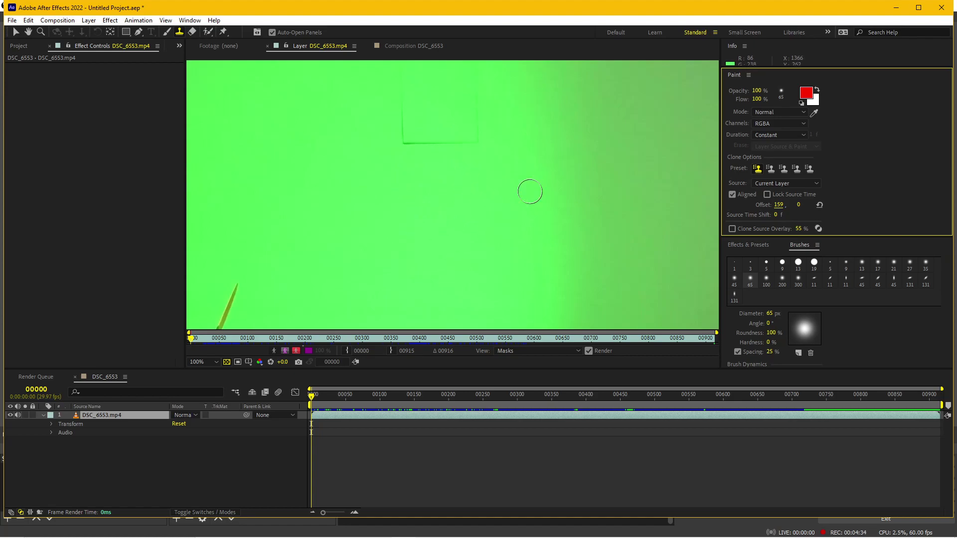
pyautogui.scroll(-2, 570, 209)
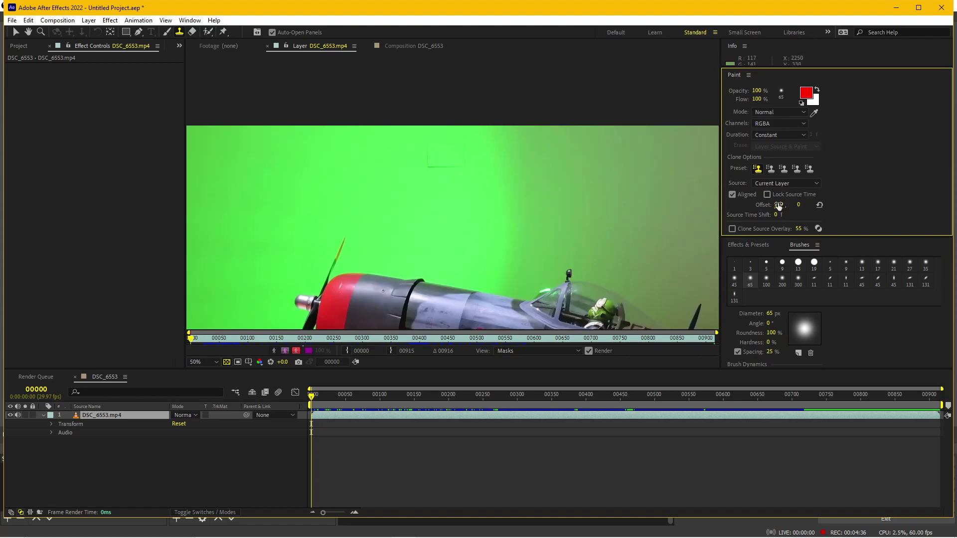
pyautogui.moveTo(779, 206)
pyautogui.mouseDown()
pyautogui.moveTo(698, 219)
pyautogui.moveTo(781, 213)
pyautogui.mouseUp()
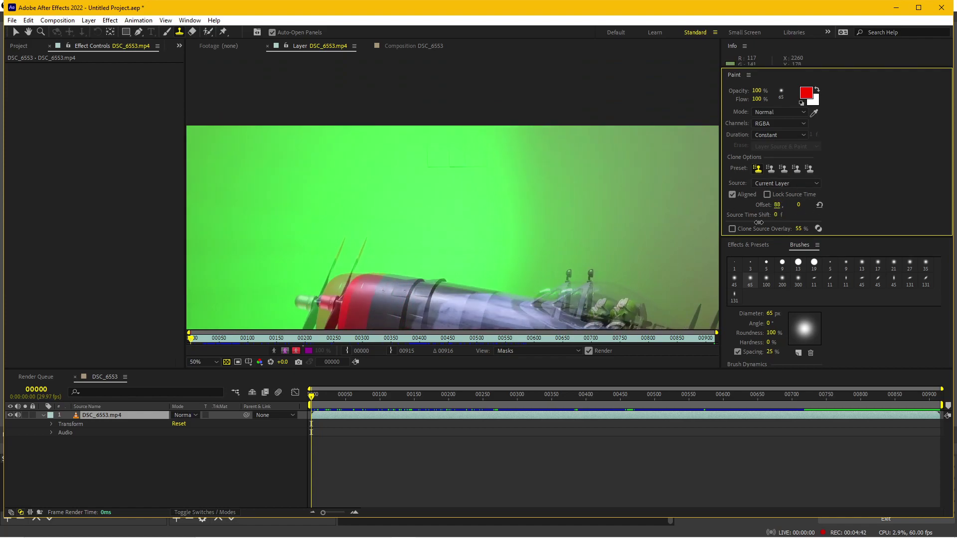
# Reset the clone source offset to 0, 0
pyautogui.click(820, 205)
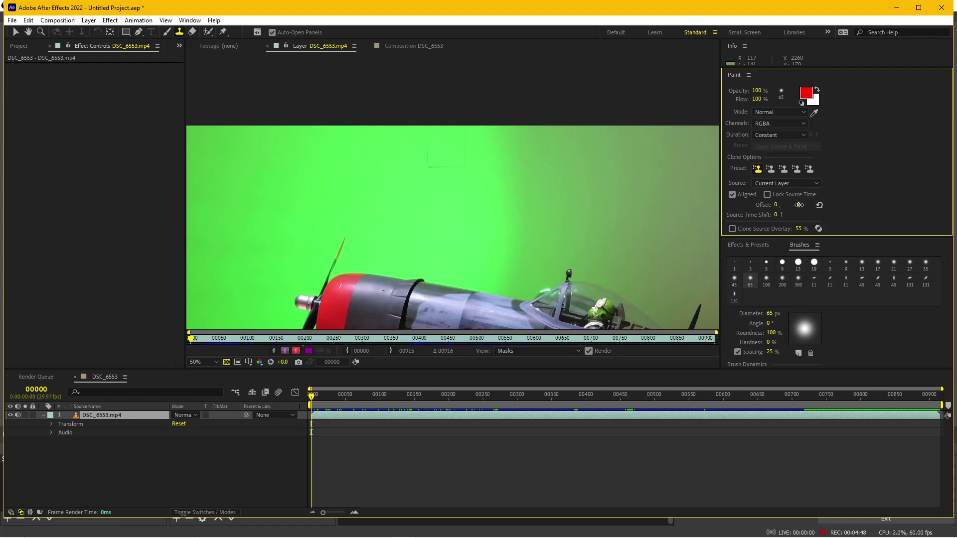
pyautogui.moveTo(800, 206)
pyautogui.mouseDown()
pyautogui.moveTo(836, 204)
pyautogui.moveTo(793, 192)
pyautogui.moveTo(749, 202)
pyautogui.mouseUp()
pyautogui.press('/')
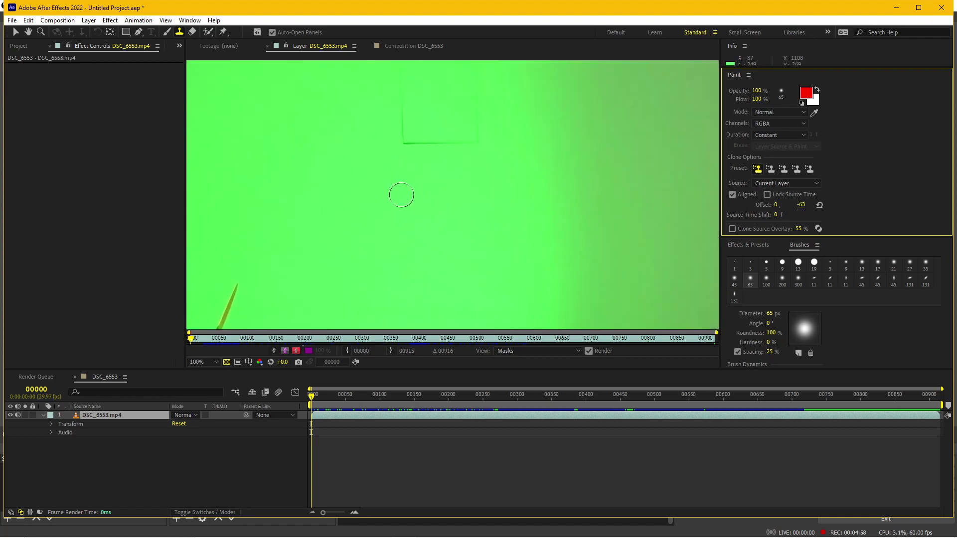
pyautogui.press(',')
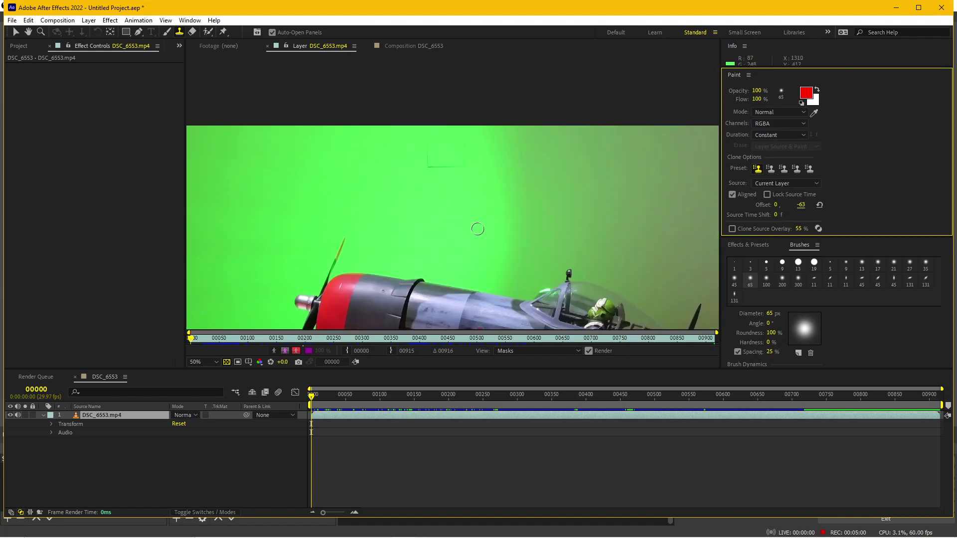
pyautogui.click(820, 205)
# Set the clone Source Time Shift to 116 frames and preview a later frame
pyautogui.moveTo(802, 214); pyautogui.dragTo(809, 215)
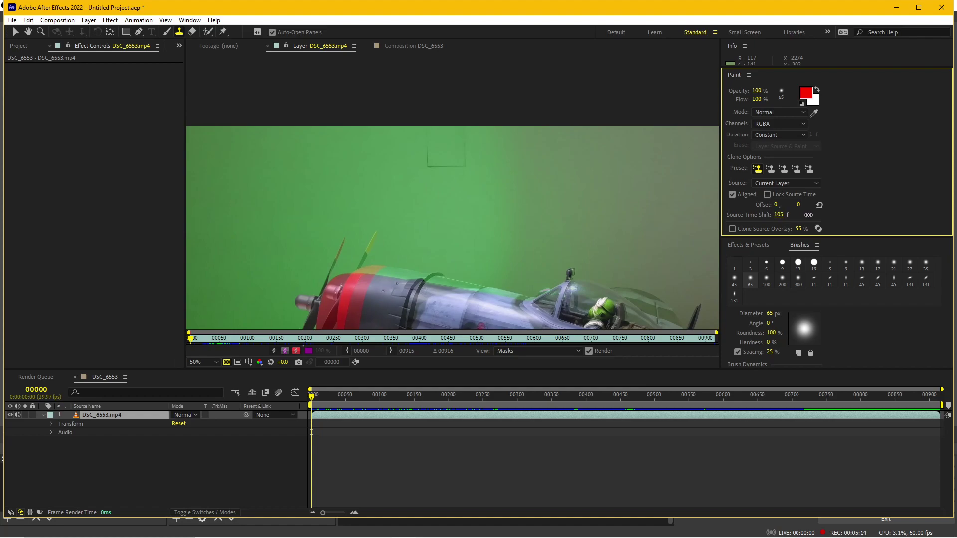
pyautogui.moveTo(788, 215); pyautogui.dragTo(811, 215)
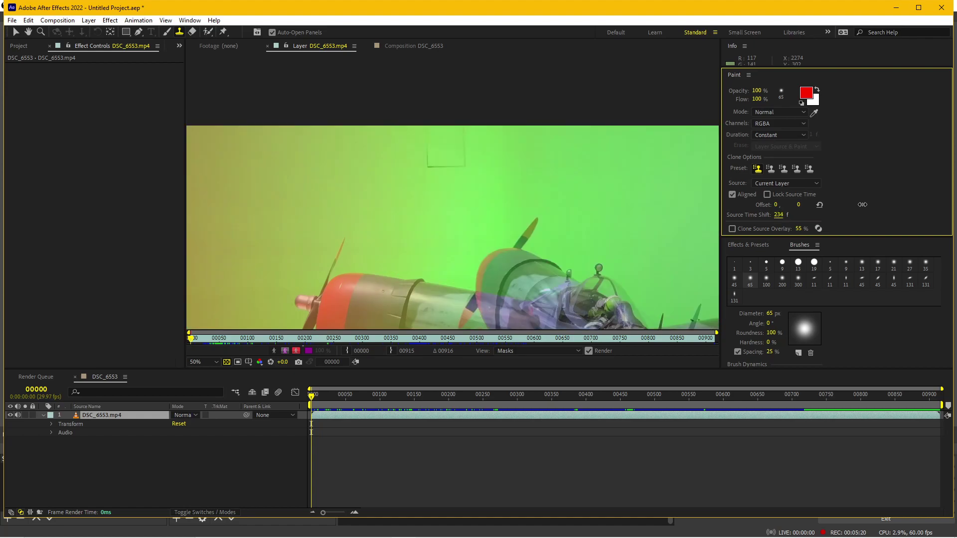
pyautogui.moveTo(838, 204)
pyautogui.mouseDown()
pyautogui.moveTo(766, 206)
pyautogui.moveTo(738, 211)
pyautogui.moveTo(799, 203)
pyautogui.moveTo(699, 225)
pyautogui.mouseUp()
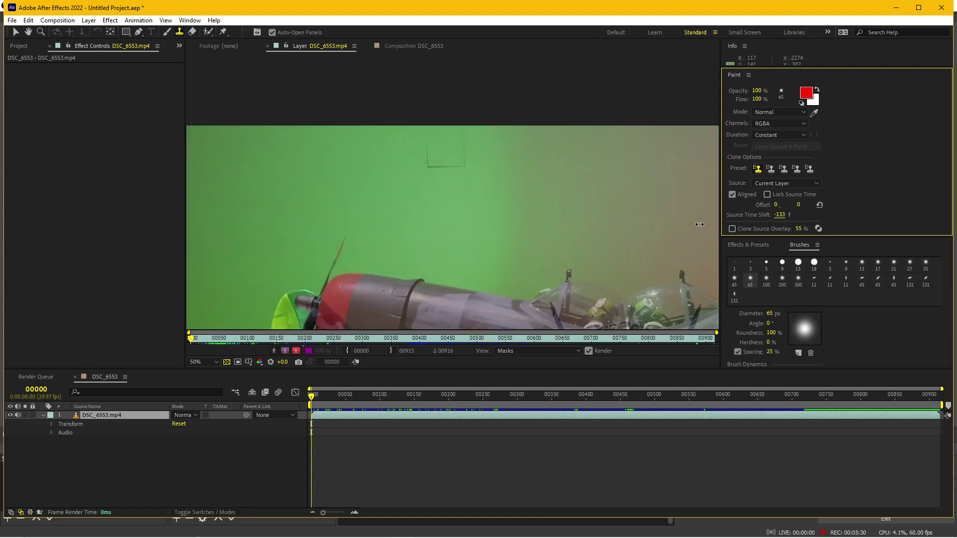
pyautogui.moveTo(774, 215); pyautogui.dragTo(815, 215)
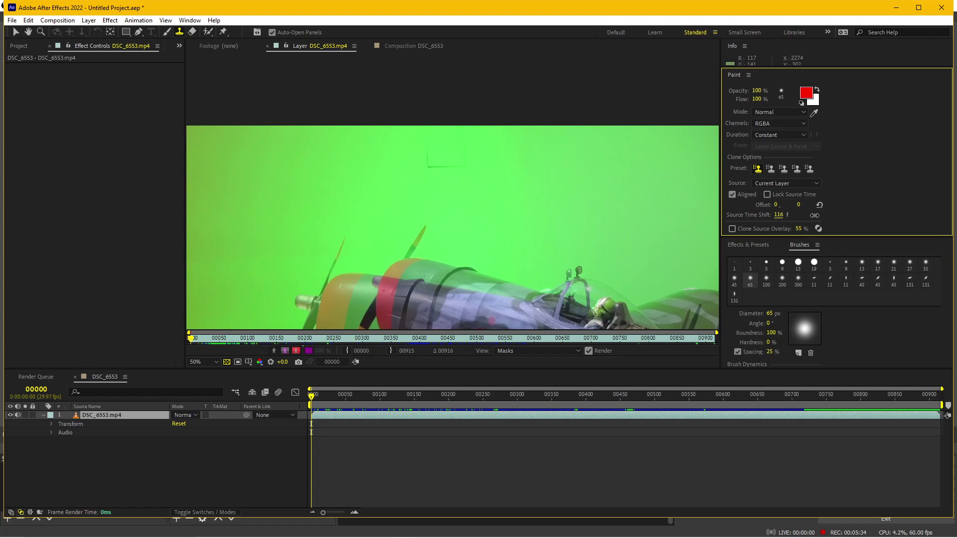
pyautogui.moveTo(325, 398)
pyautogui.mouseDown()
pyautogui.moveTo(369, 396)
pyautogui.moveTo(294, 393)
pyautogui.mouseUp()
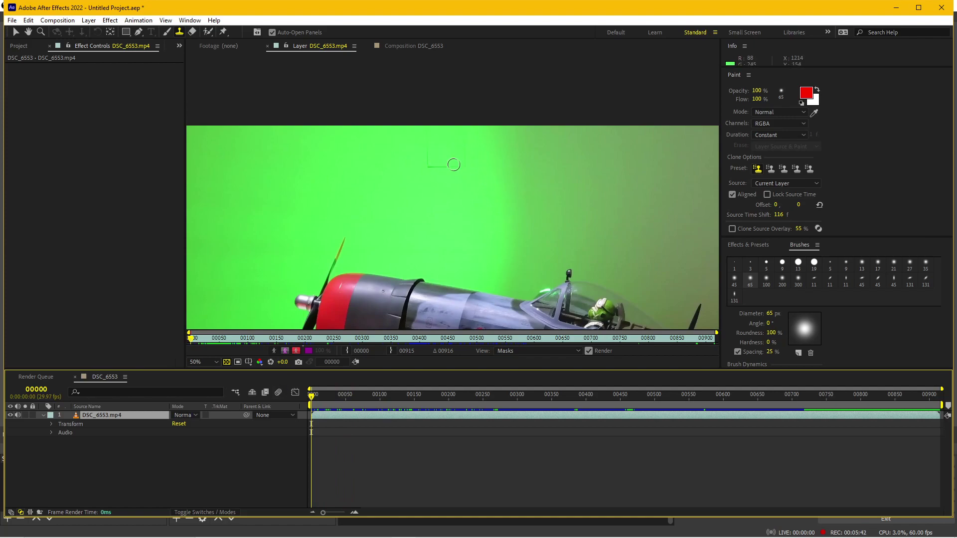
# Set the clone Source Time Shift back to 0 frames
pyautogui.click(778, 214)
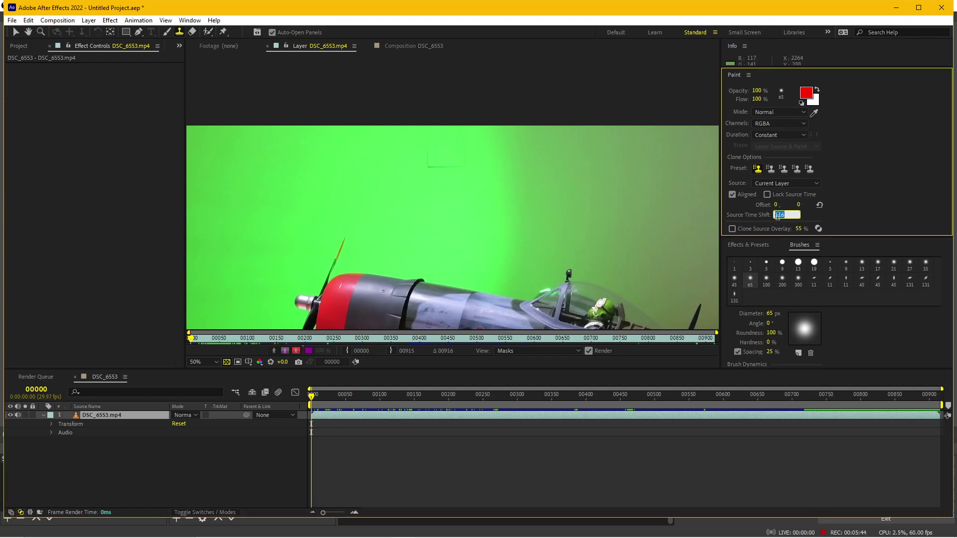
pyautogui.write('0')
pyautogui.press('Return')
# Set Clone Offset to -229, 0 and paint a first clone stroke over the rectangle mark
pyautogui.scroll(2, 446, 175)
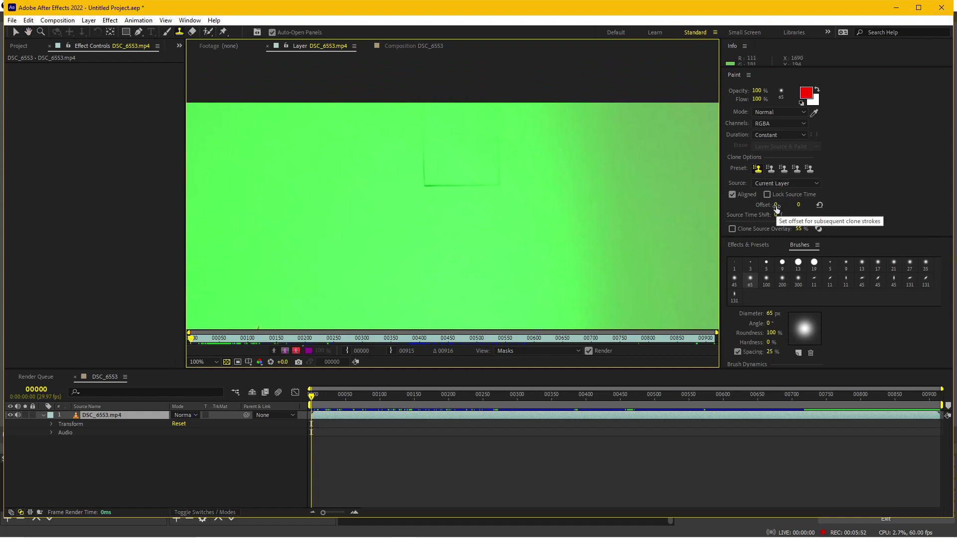
pyautogui.moveTo(777, 209); pyautogui.dragTo(780, 206)
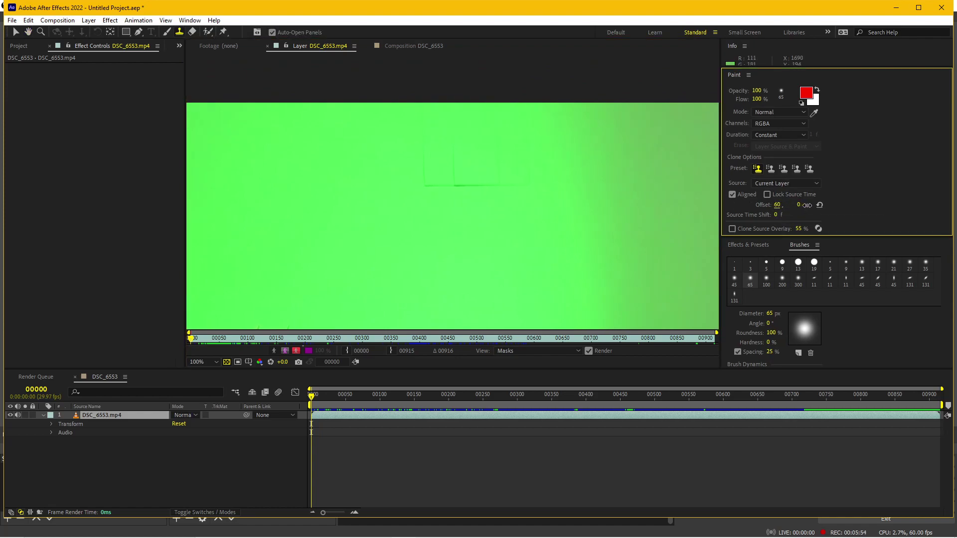
pyautogui.moveTo(823, 205)
pyautogui.mouseDown()
pyautogui.moveTo(828, 211)
pyautogui.moveTo(781, 220)
pyautogui.mouseUp()
pyautogui.moveTo(815, 220); pyautogui.dragTo(782, 219)
pyautogui.moveTo(804, 221)
pyautogui.mouseDown()
pyautogui.moveTo(850, 219)
pyautogui.moveTo(742, 225)
pyautogui.mouseUp()
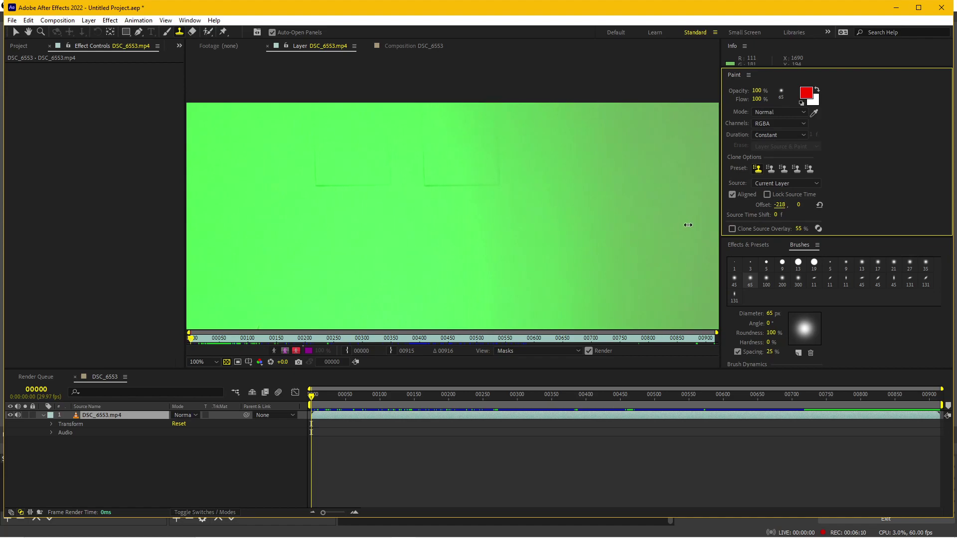
pyautogui.moveTo(482, 184)
pyautogui.mouseDown()
pyautogui.moveTo(421, 142)
pyautogui.moveTo(428, 188)
pyautogui.moveTo(475, 185)
pyautogui.moveTo(497, 134)
pyautogui.mouseUp()
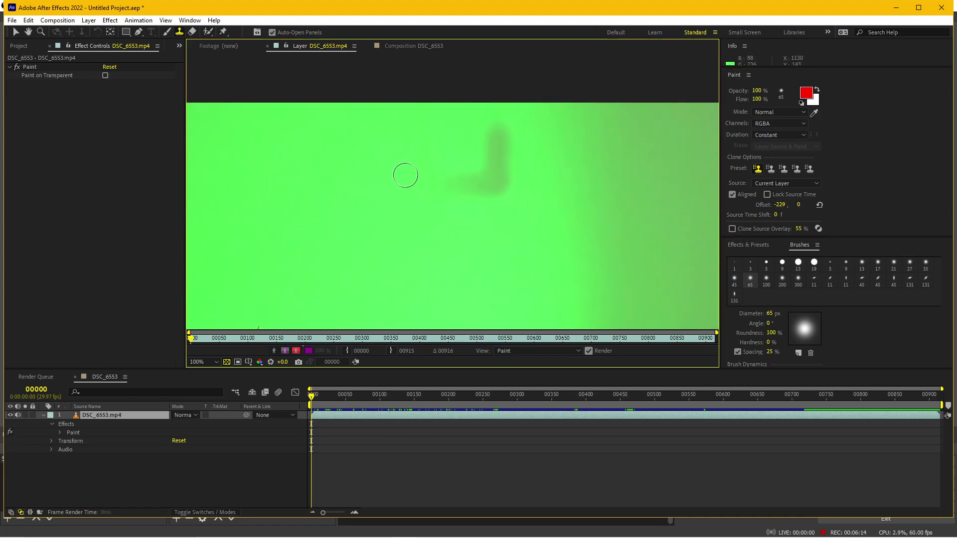
# Undo the smudged clone stroke and set the Clone Offset to 56, 0
pyautogui.moveTo(461, 186)
pyautogui.mouseDown()
pyautogui.moveTo(416, 145)
pyautogui.moveTo(472, 133)
pyautogui.moveTo(492, 160)
pyautogui.mouseUp()
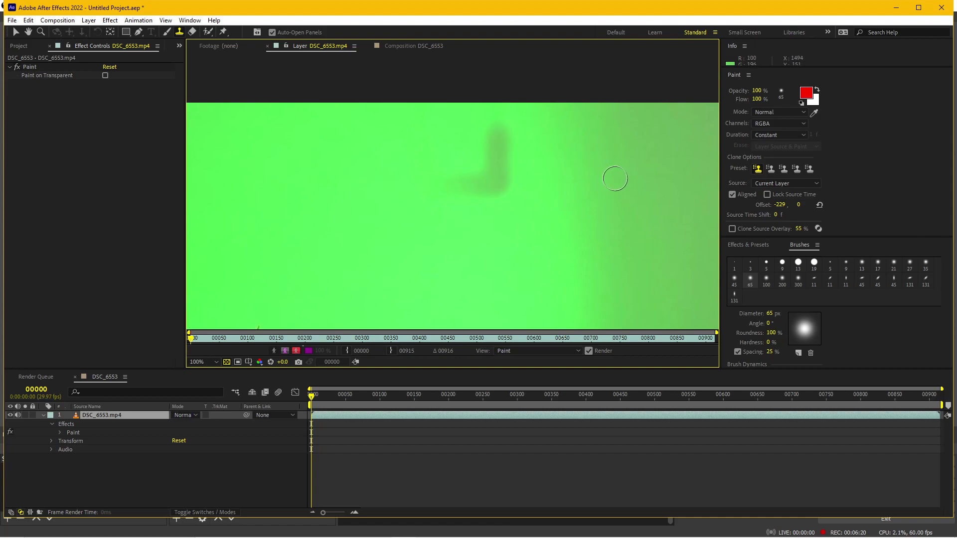
pyautogui.hotkey('ctrl', 'z')
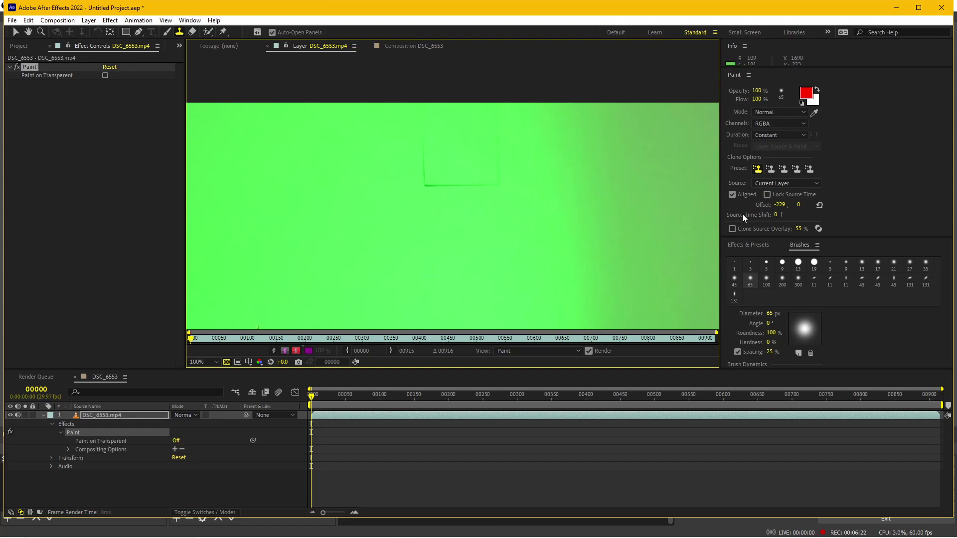
pyautogui.moveTo(780, 207)
pyautogui.mouseDown()
pyautogui.moveTo(758, 204)
pyautogui.moveTo(913, 194)
pyautogui.mouseUp()
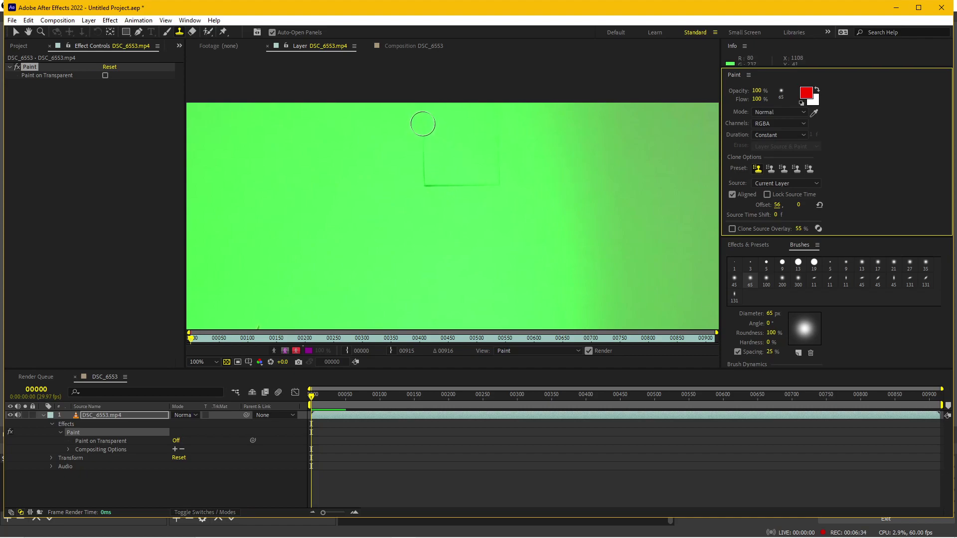
# Paint clone strokes over the rectangle's left edge, bottom line, and remaining mark
pyautogui.moveTo(421, 120); pyautogui.dragTo(426, 187)
pyautogui.moveTo(425, 187); pyautogui.dragTo(452, 188)
pyautogui.moveTo(451, 177)
pyautogui.mouseDown()
pyautogui.moveTo(508, 184)
pyautogui.moveTo(496, 120)
pyautogui.mouseUp()
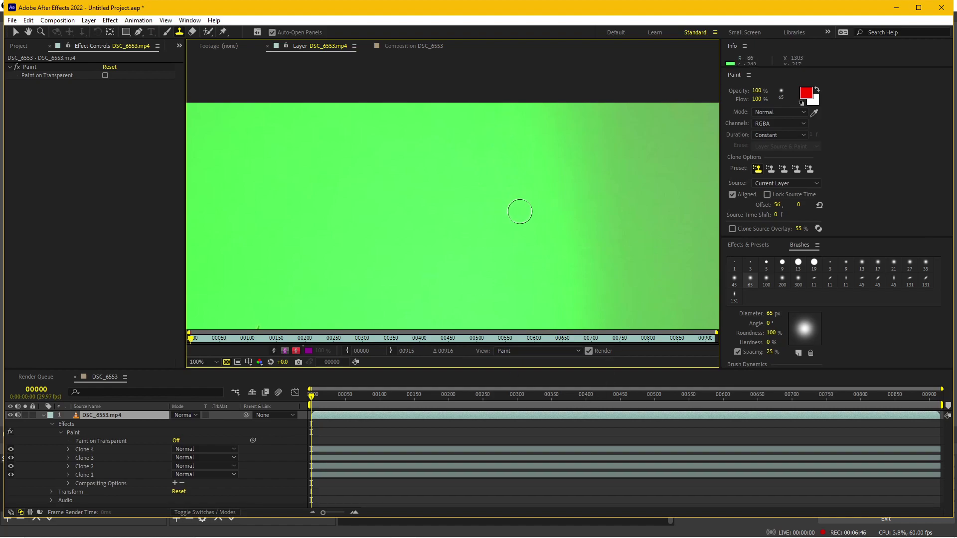
# Expand the layer's Paint effect in the Timeline and select strokes Clone 1 through Clone 4
pyautogui.scroll(-2, 543, 211)
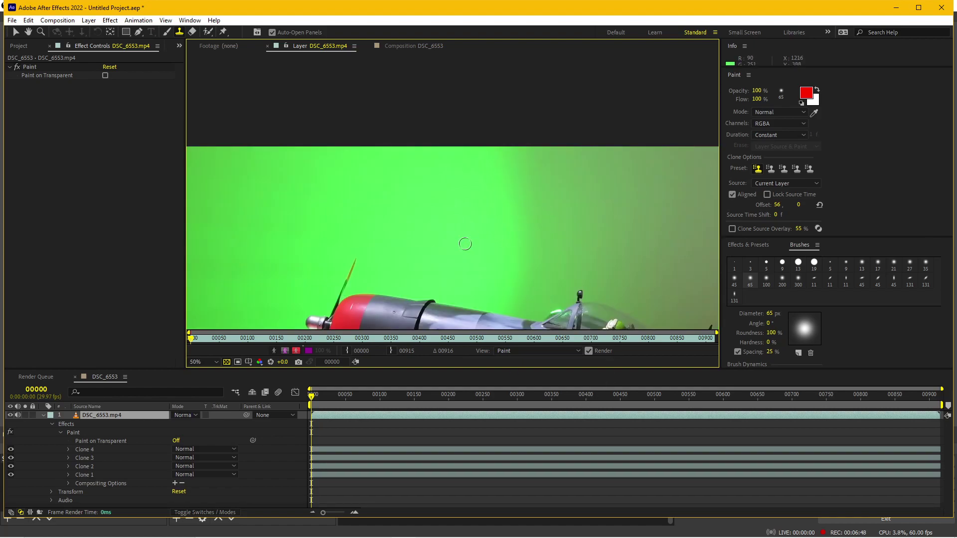
pyautogui.scroll(-2, 466, 225)
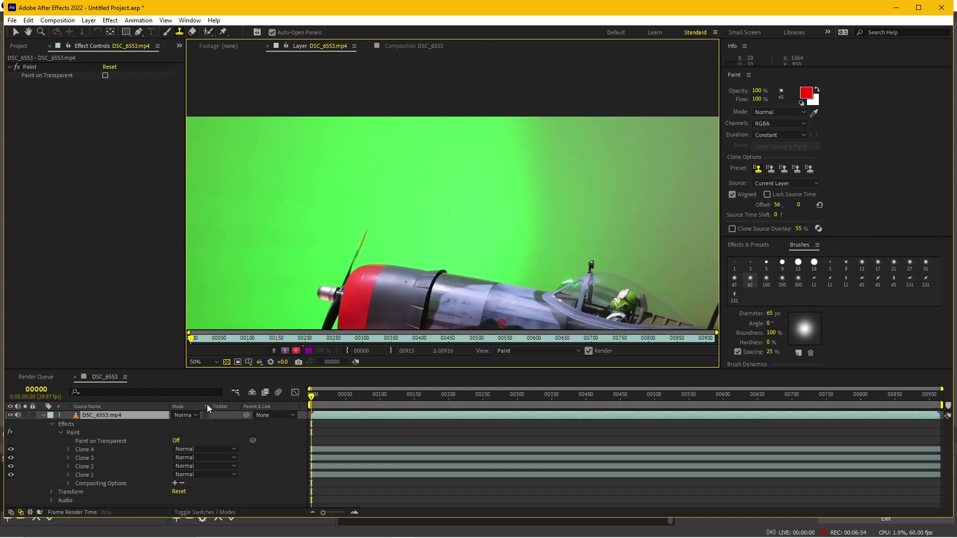
pyautogui.click(113, 416)
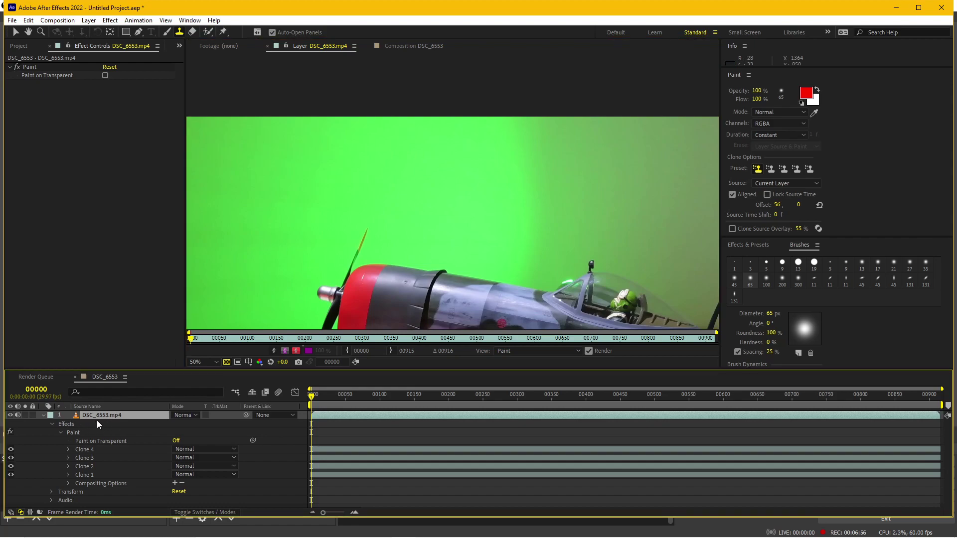
pyautogui.click(72, 433)
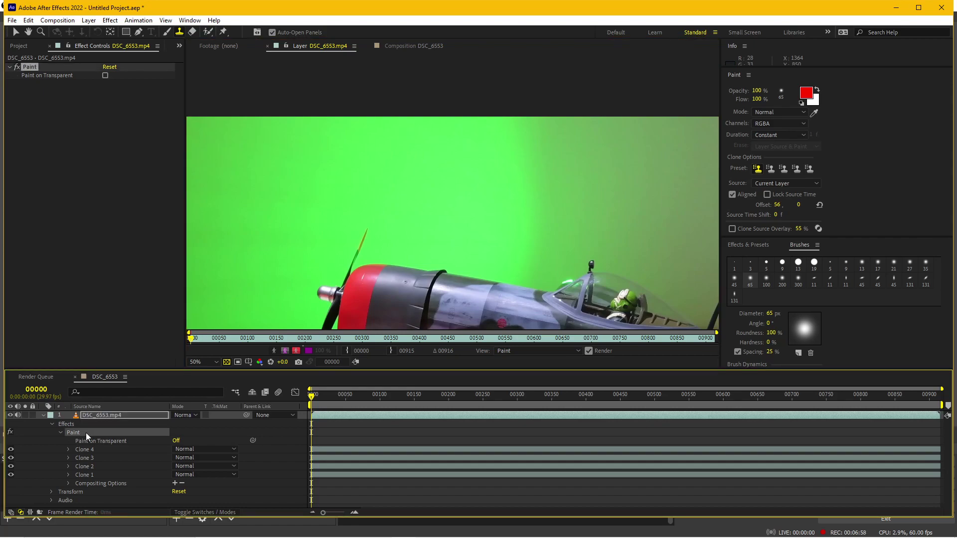
pyautogui.click(91, 477)
pyautogui.click(91, 467)
pyautogui.click(92, 459)
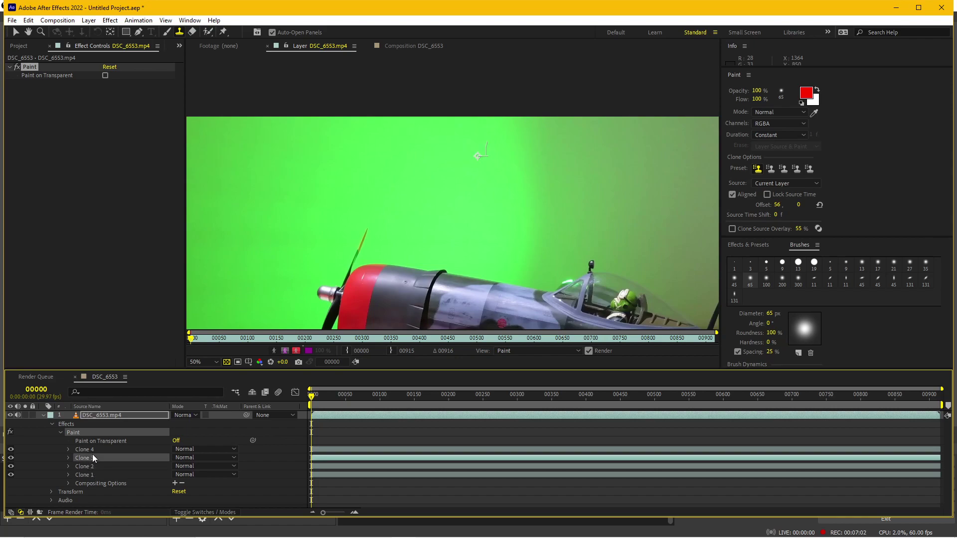
pyautogui.click(89, 449)
pyautogui.click(97, 475)
pyautogui.keyDown('shift'); pyautogui.click(94, 450); pyautogui.keyUp('shift')
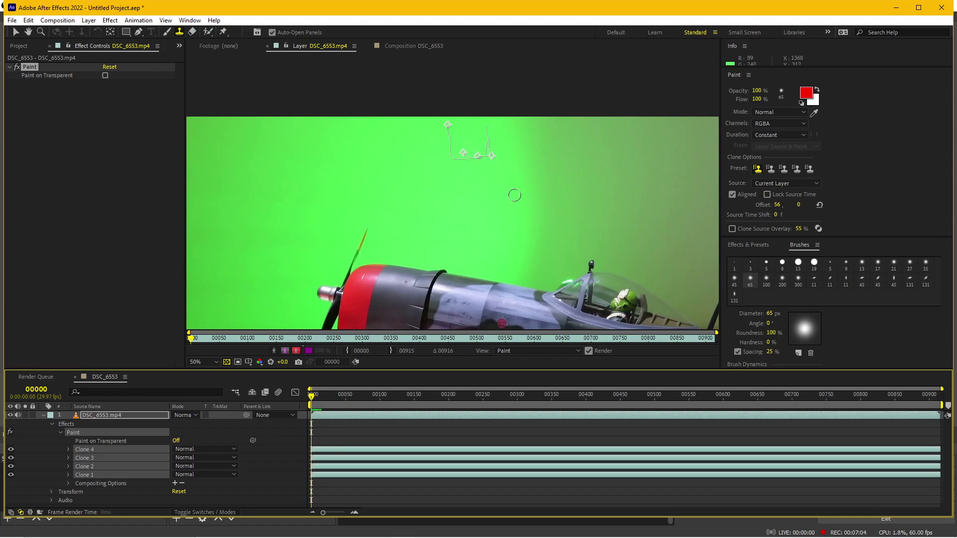
pyautogui.scroll(2, 536, 171)
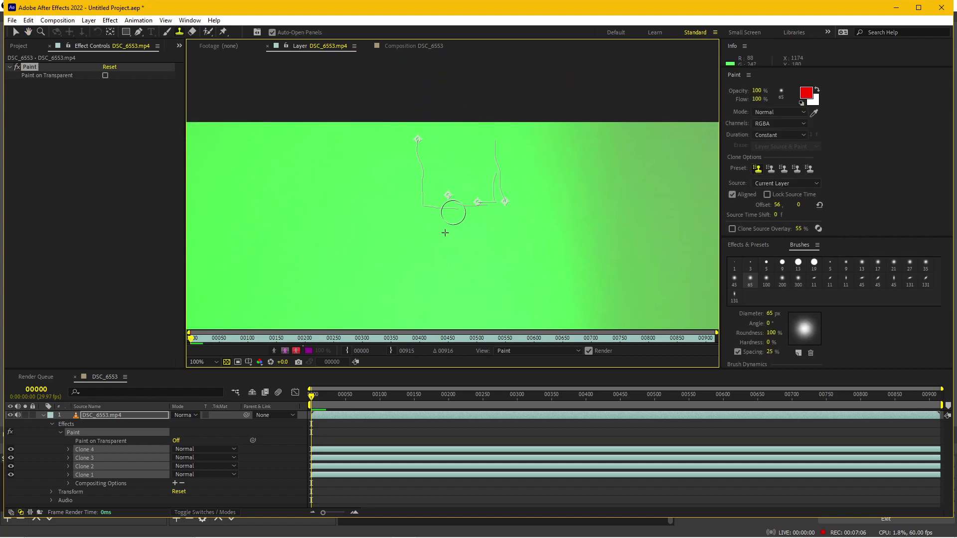
pyautogui.click(56, 453)
pyautogui.click(68, 475)
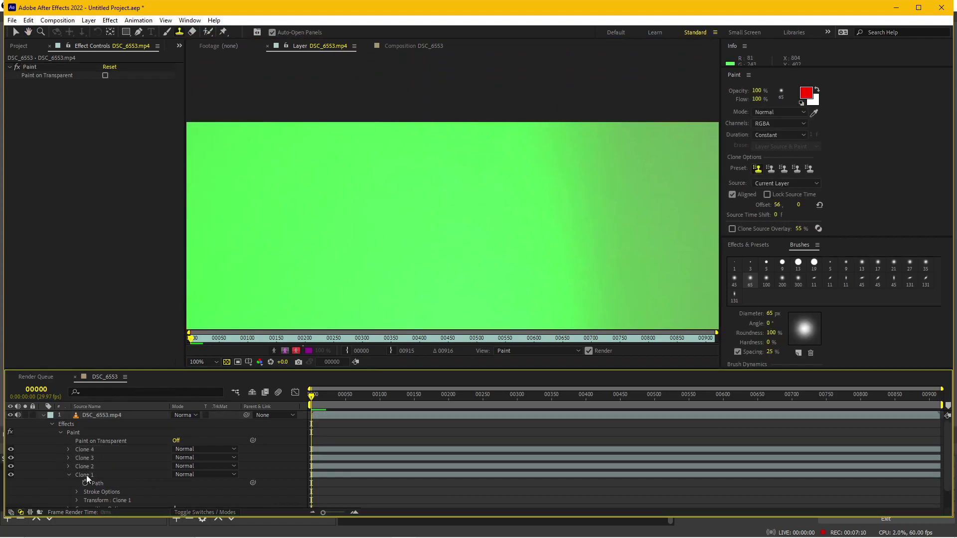
pyautogui.click(86, 475)
pyautogui.scroll(-1, 75, 474)
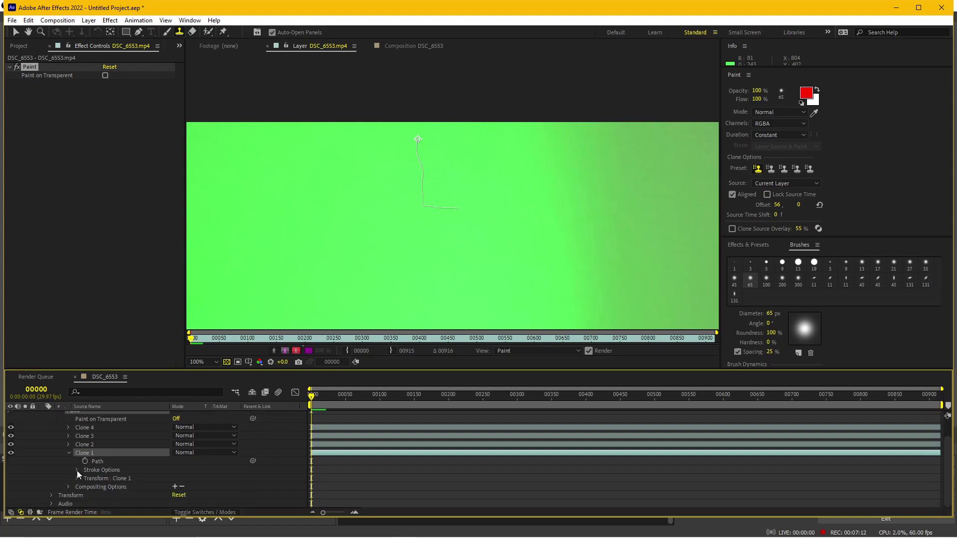
pyautogui.click(78, 470)
pyautogui.scroll(-2, 77, 469)
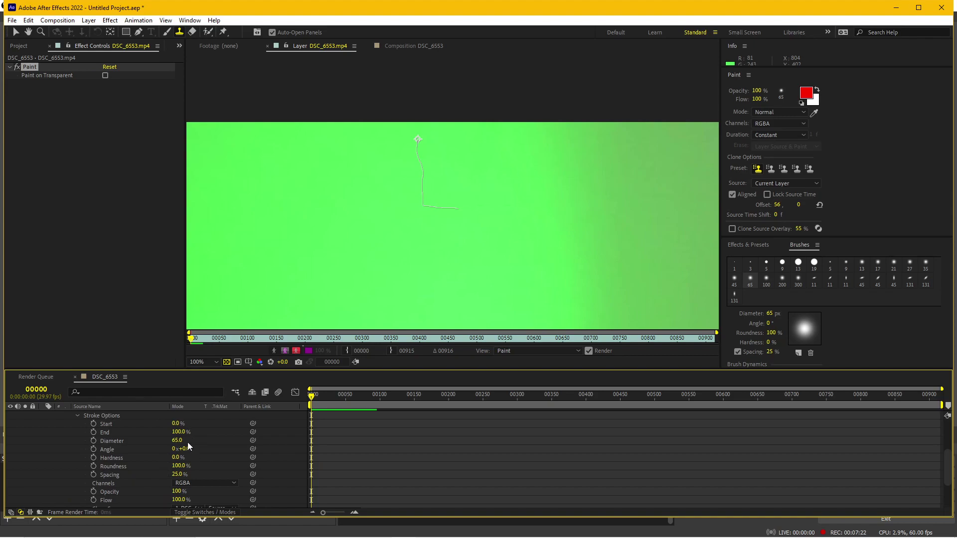
pyautogui.moveTo(177, 458); pyautogui.dragTo(193, 458)
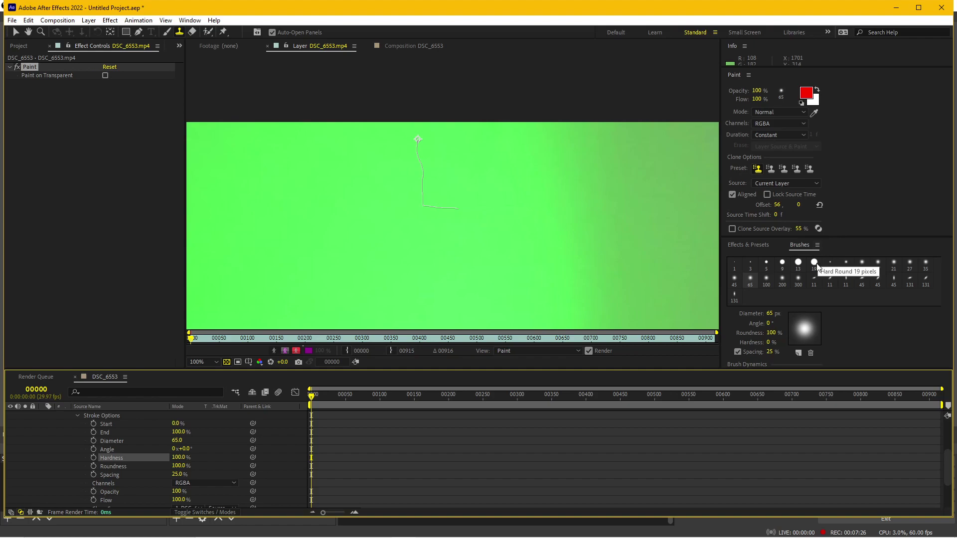
pyautogui.hotkey('ctrl', 'z')
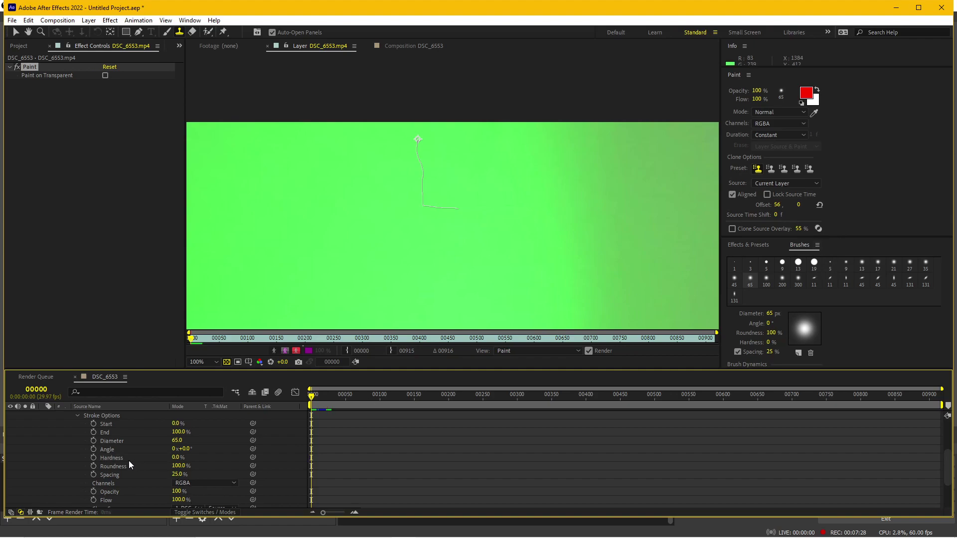
pyautogui.scroll(2, 75, 454)
pyautogui.scroll(2, 74, 454)
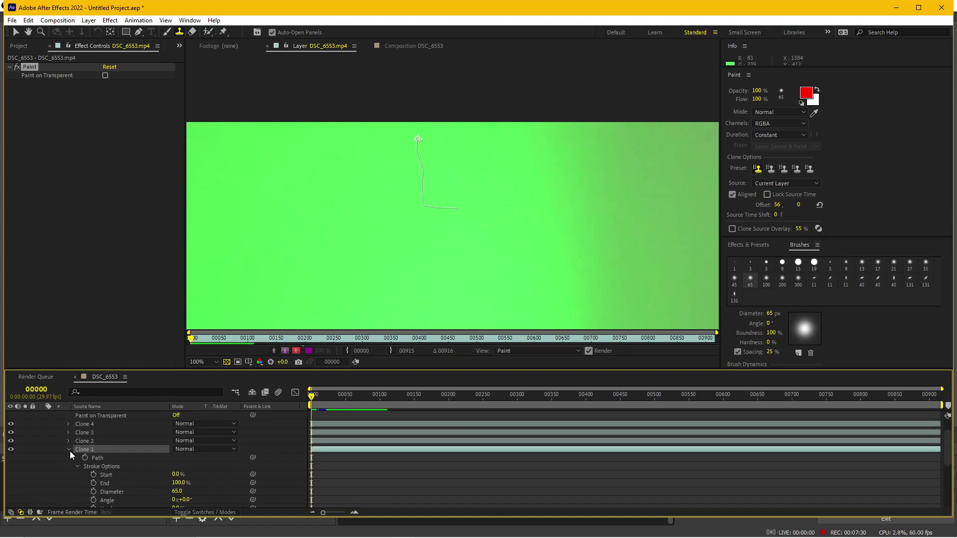
pyautogui.click(69, 450)
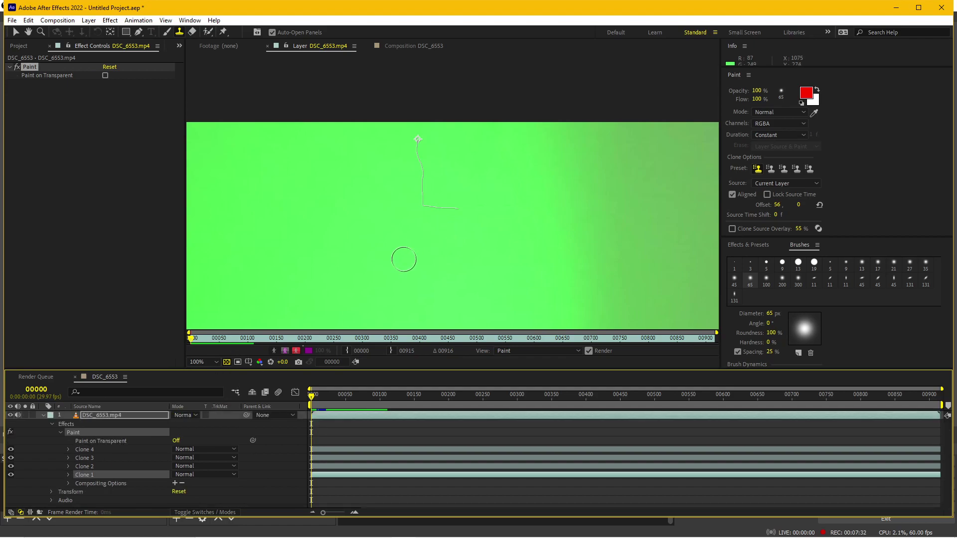
# Zoom the Layer viewer to 50%, reselect Clone 1–4, and move to frame 111
pyautogui.press(',')
pyautogui.click(334, 431)
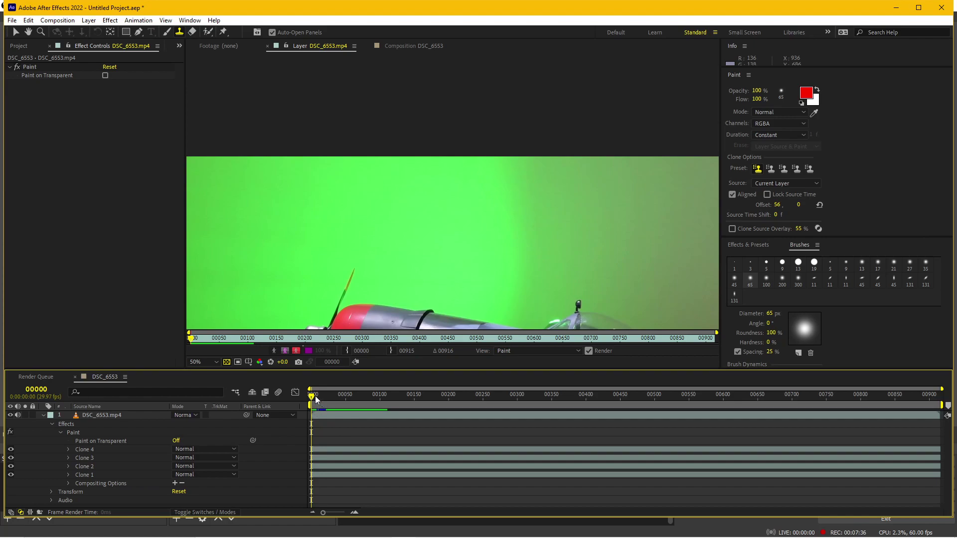
pyautogui.click(108, 452)
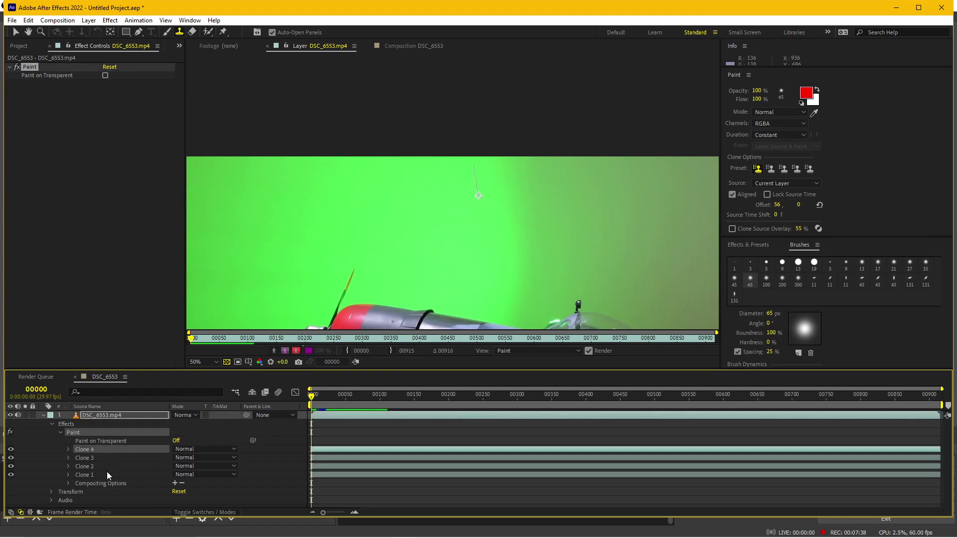
pyautogui.keyDown('shift'); pyautogui.click(107, 471); pyautogui.keyUp('shift')
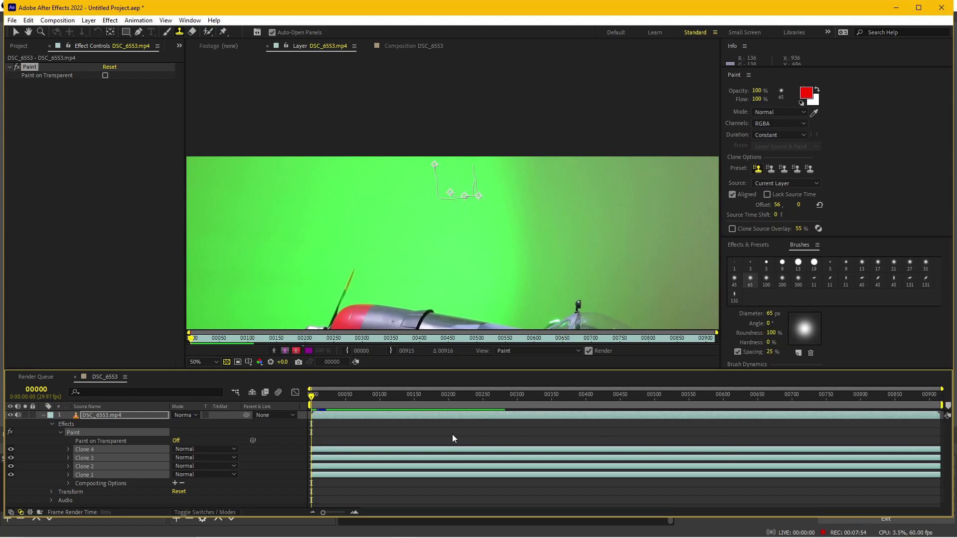
pyautogui.moveTo(316, 398)
pyautogui.mouseDown()
pyautogui.moveTo(438, 394)
pyautogui.moveTo(383, 396)
pyautogui.mouseUp()
pyautogui.click(366, 431)
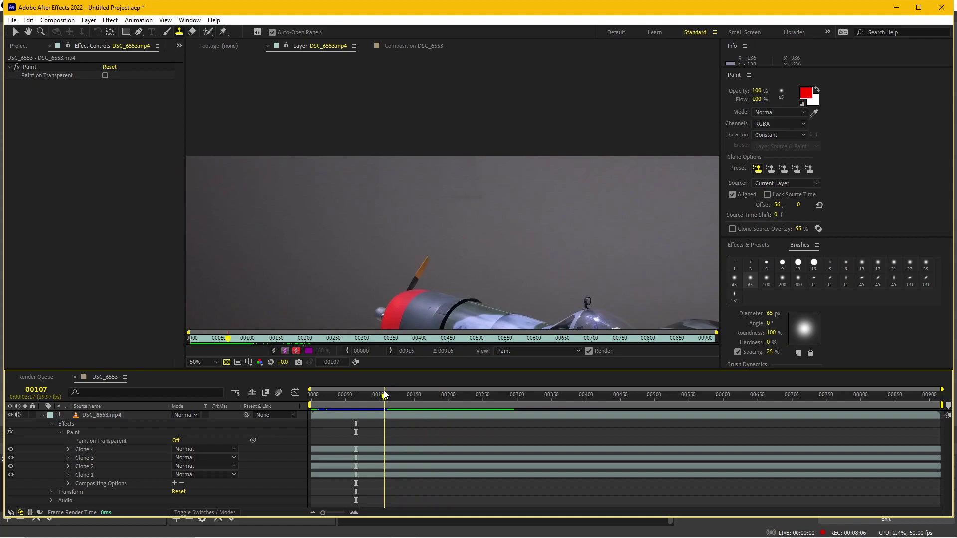
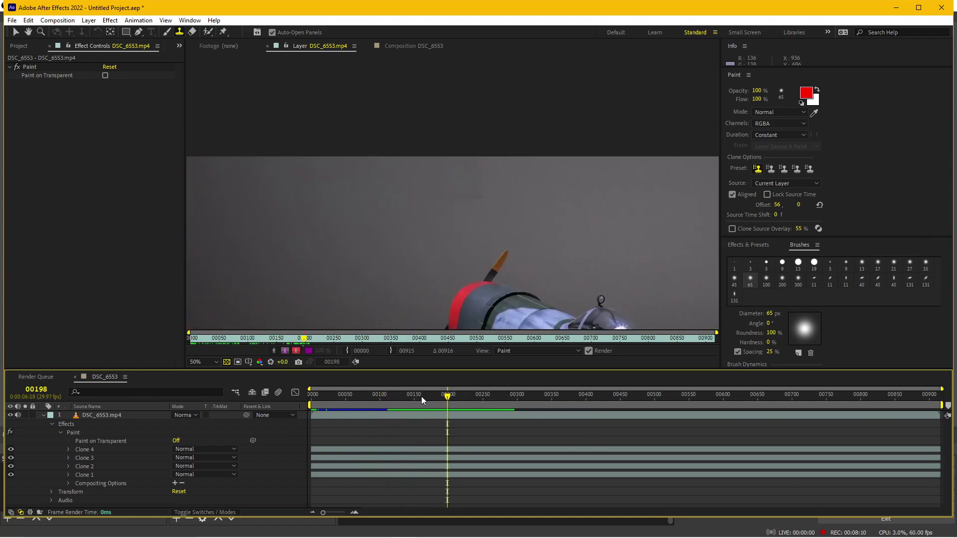
# Trim the out-points of strokes Clone 1–Clone 4 to end at frame 00139
pyautogui.moveTo(421, 397)
pyautogui.mouseDown()
pyautogui.moveTo(363, 395)
pyautogui.moveTo(429, 395)
pyautogui.moveTo(393, 396)
pyautogui.moveTo(407, 396)
pyautogui.mouseUp()
pyautogui.scroll(2, 453, 209)
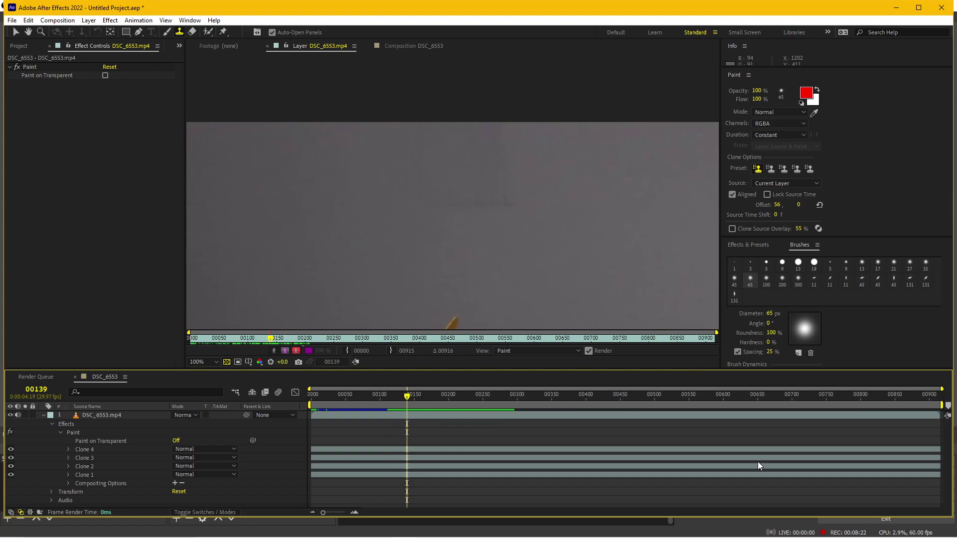
pyautogui.click(798, 449)
pyautogui.keyDown('shift'); pyautogui.click(812, 476); pyautogui.keyUp('shift')
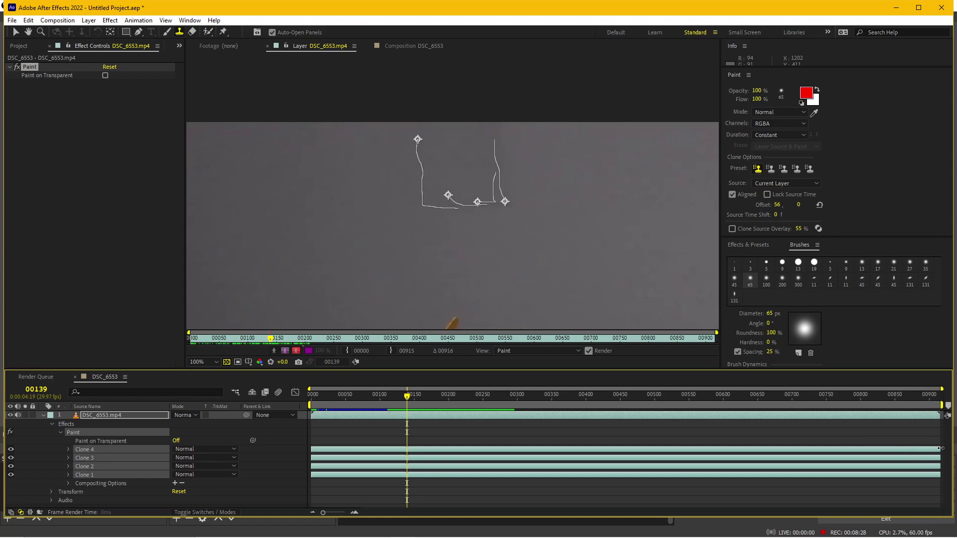
pyautogui.moveTo(941, 449); pyautogui.dragTo(411, 458)
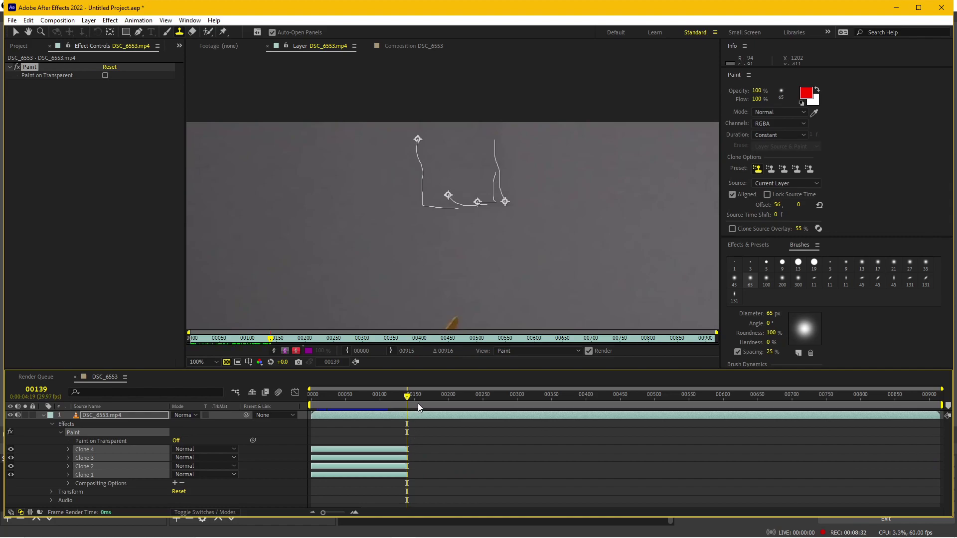
# At about frame 149, clone-paint over the rectangle's left edge and undo a bad horizontal stroke
pyautogui.click(429, 452)
pyautogui.moveTo(408, 396); pyautogui.dragTo(410, 400)
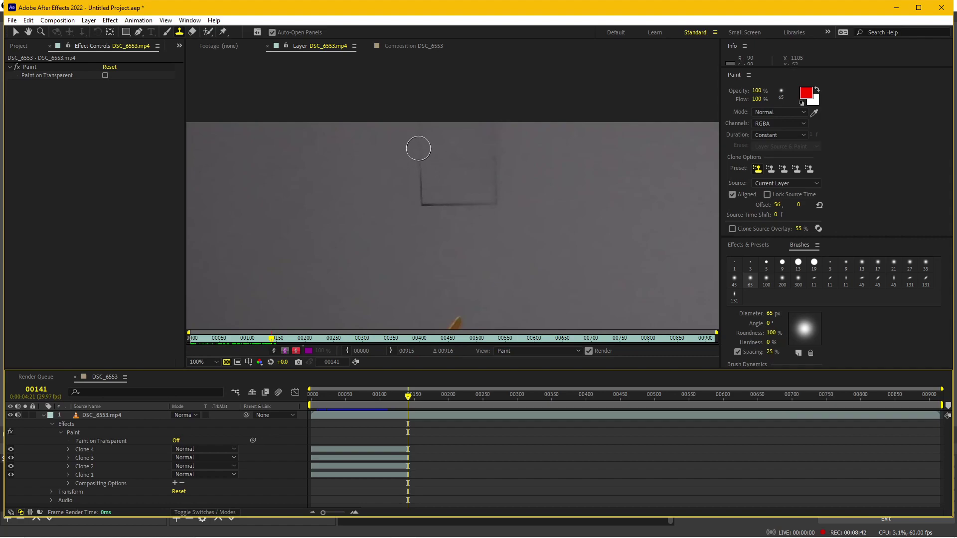
pyautogui.moveTo(418, 140)
pyautogui.mouseDown()
pyautogui.moveTo(425, 210)
pyautogui.moveTo(507, 207)
pyautogui.moveTo(495, 204)
pyautogui.moveTo(493, 138)
pyautogui.mouseUp()
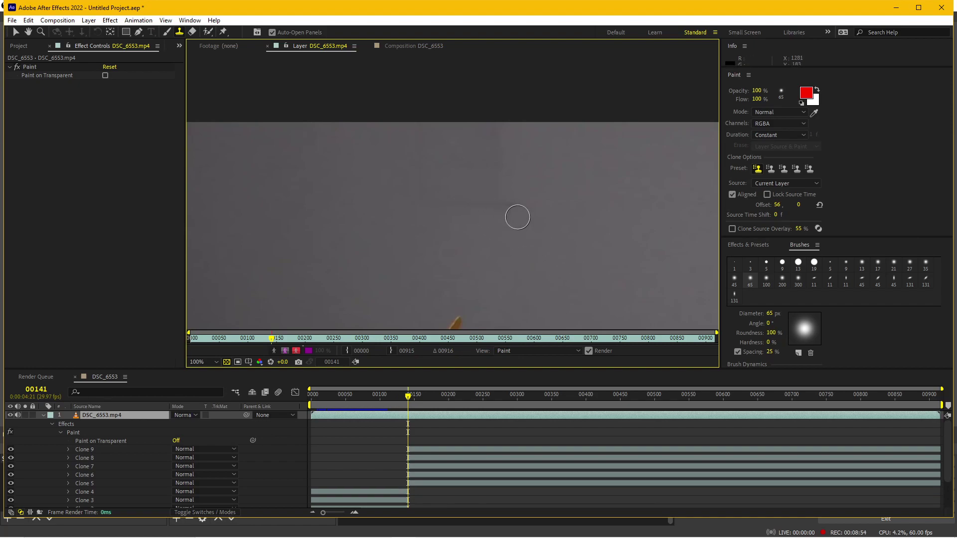
pyautogui.moveTo(463, 203); pyautogui.dragTo(516, 206)
pyautogui.hotkey('ctrl', 'z')
pyautogui.hotkey('ctrl', 'z')
# Dab three more clone strokes over the remaining mark, then check an earlier frame
pyautogui.click(505, 230)
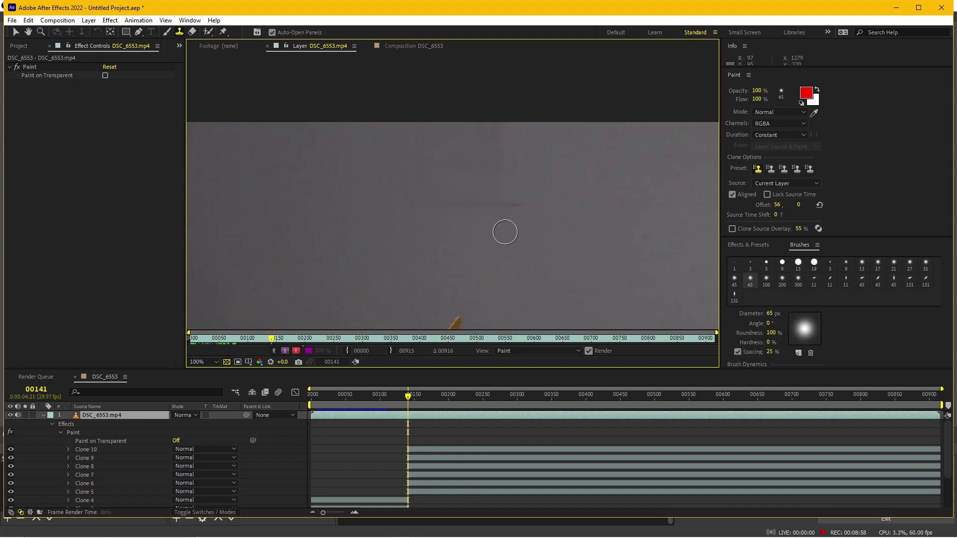
pyautogui.click(524, 203)
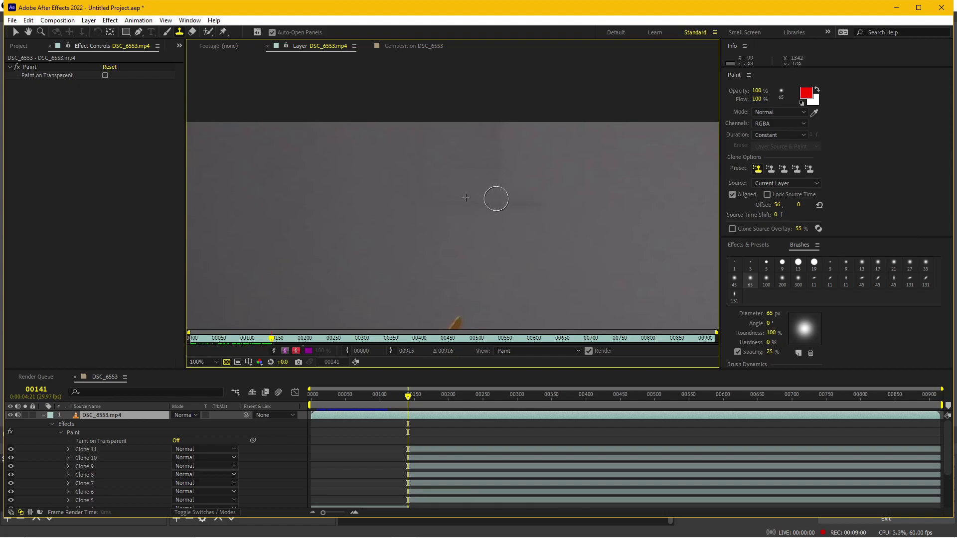
pyautogui.click(495, 199)
pyautogui.scroll(-4, 495, 200)
pyautogui.scroll(2, 530, 278)
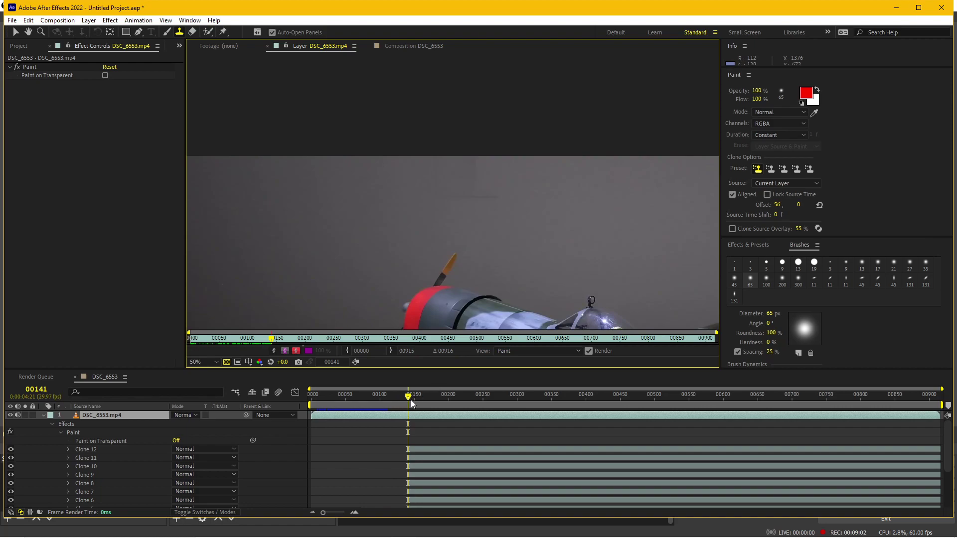
pyautogui.moveTo(409, 398)
pyautogui.mouseDown()
pyautogui.moveTo(395, 396)
pyautogui.moveTo(409, 404)
pyautogui.mouseUp()
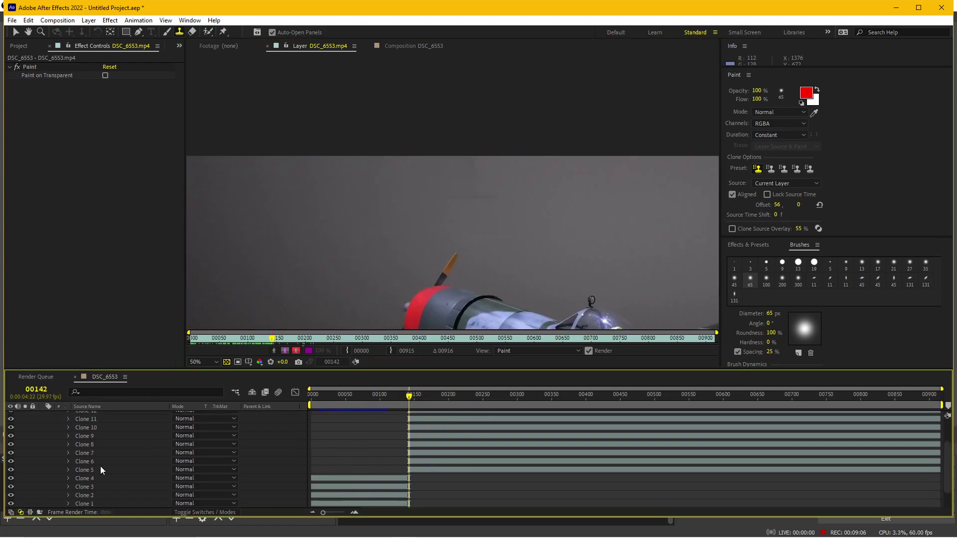
pyautogui.click(99, 458)
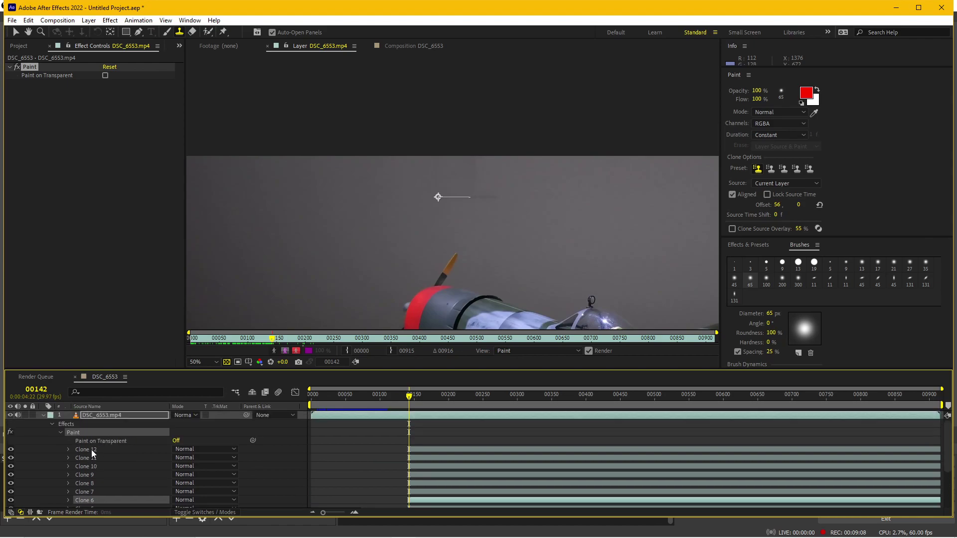
pyautogui.click(91, 449)
pyautogui.scroll(-1, 103, 464)
pyautogui.click(104, 481)
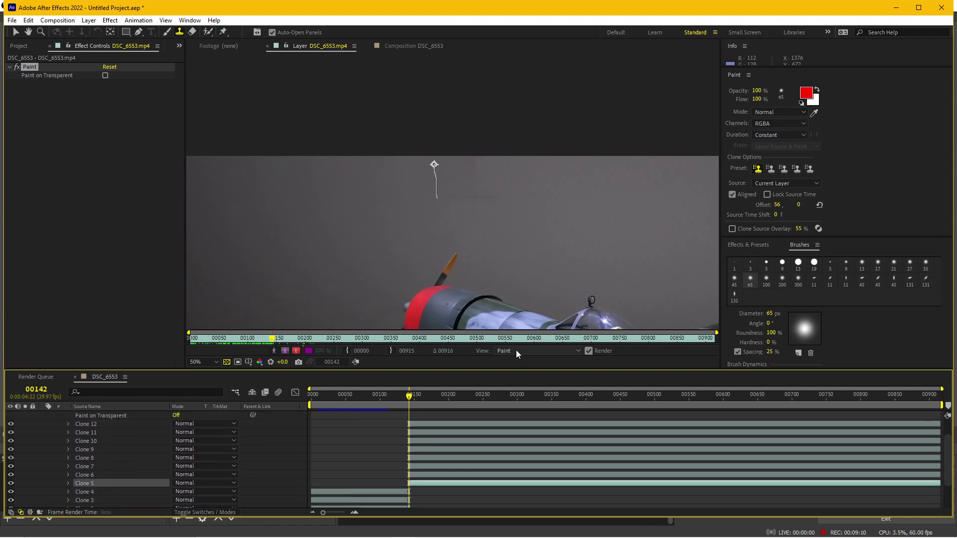
pyautogui.click(351, 454)
pyautogui.moveTo(417, 401)
pyautogui.mouseDown()
pyautogui.moveTo(404, 377)
pyautogui.moveTo(504, 374)
pyautogui.mouseUp()
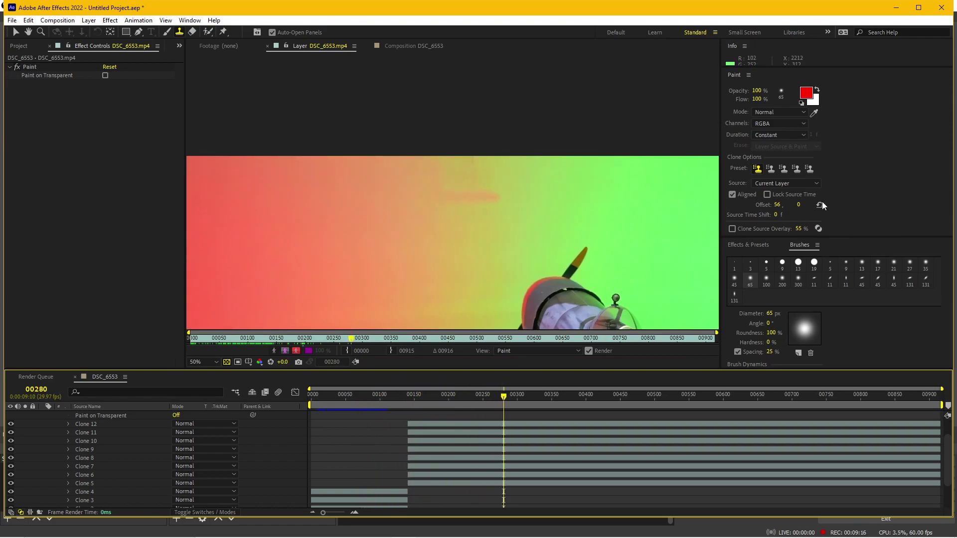
pyautogui.press('/')
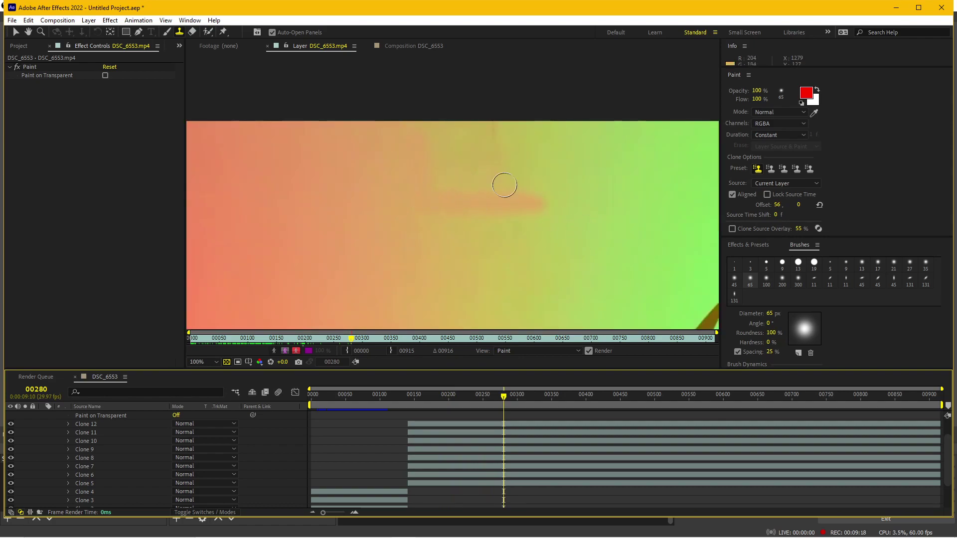
pyautogui.moveTo(510, 397); pyautogui.dragTo(471, 403)
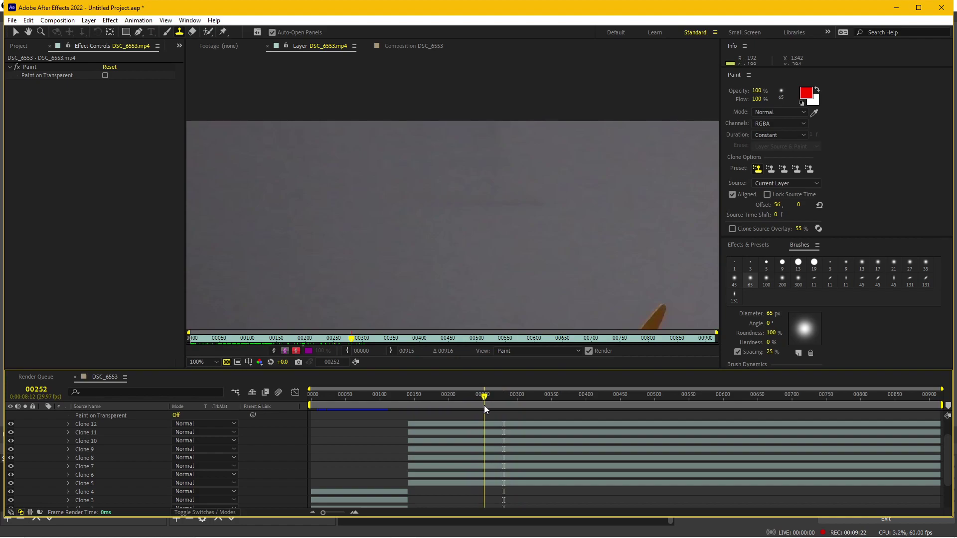
pyautogui.moveTo(471, 404); pyautogui.dragTo(478, 405)
pyautogui.scroll(-2, 475, 252)
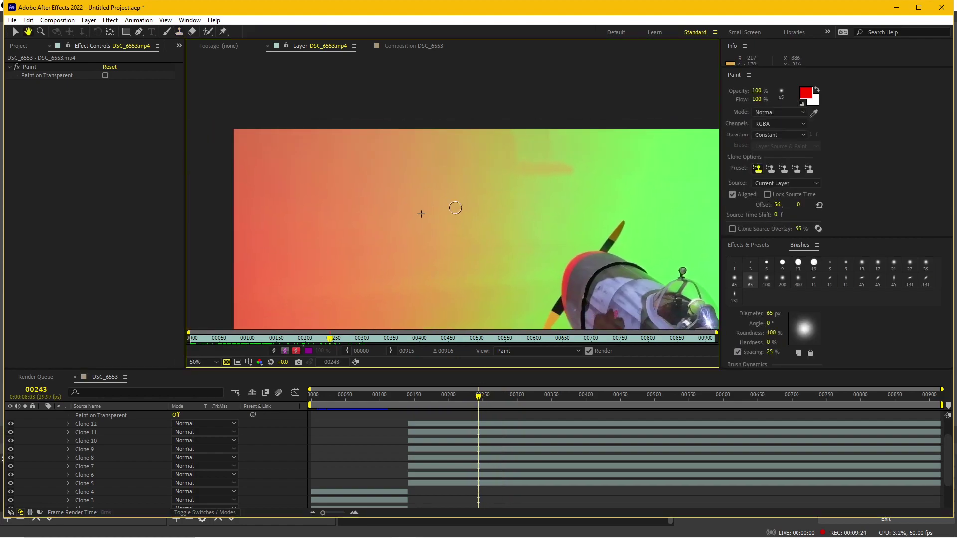
pyautogui.scroll(3, 544, 215)
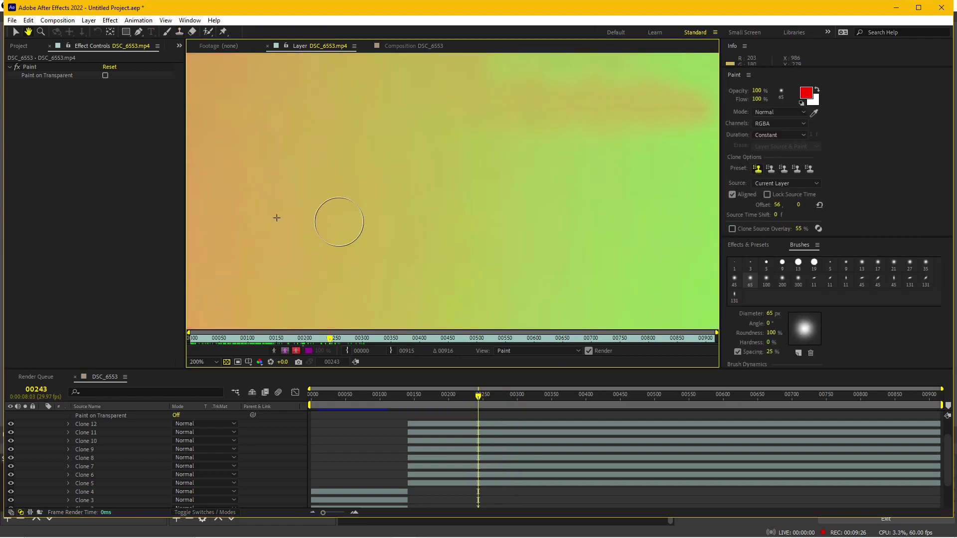
pyautogui.scroll(-3, 407, 217)
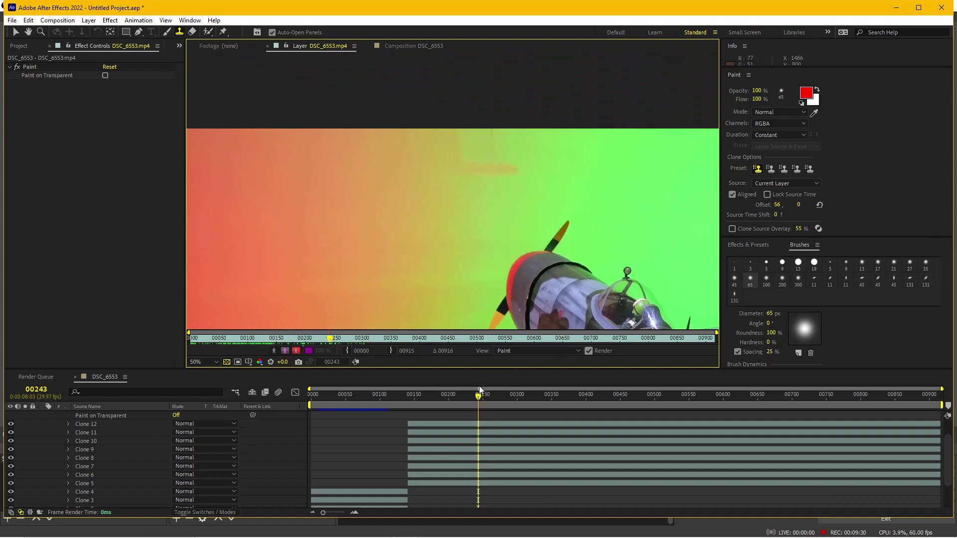
pyautogui.moveTo(466, 399)
pyautogui.mouseDown()
pyautogui.moveTo(441, 401)
pyautogui.moveTo(477, 400)
pyautogui.moveTo(441, 403)
pyautogui.mouseUp()
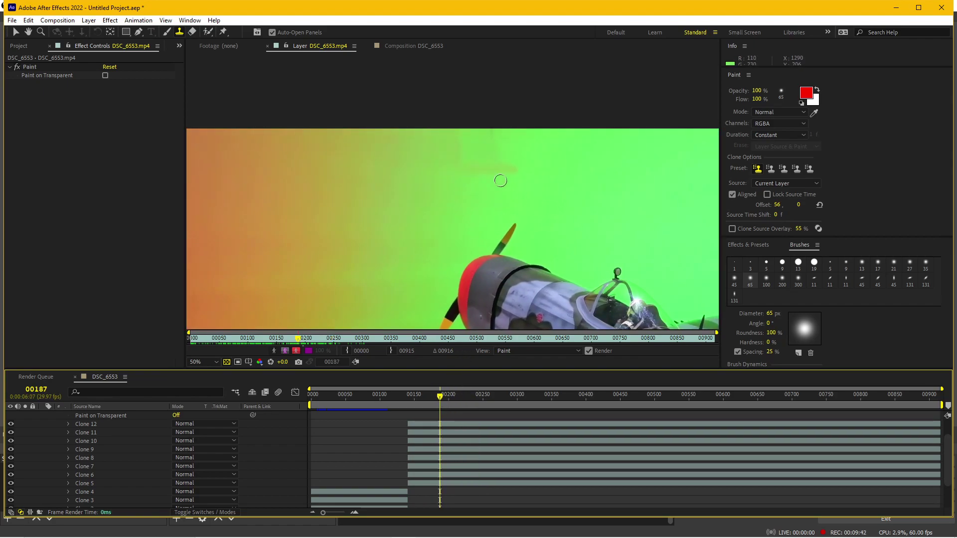
# Delete all twelve clone strokes, Clone 1 through Clone 12, from the Paint effect
pyautogui.click(96, 424)
pyautogui.scroll(-3, 113, 463)
pyautogui.keyDown('shift'); pyautogui.click(100, 476); pyautogui.keyUp('shift')
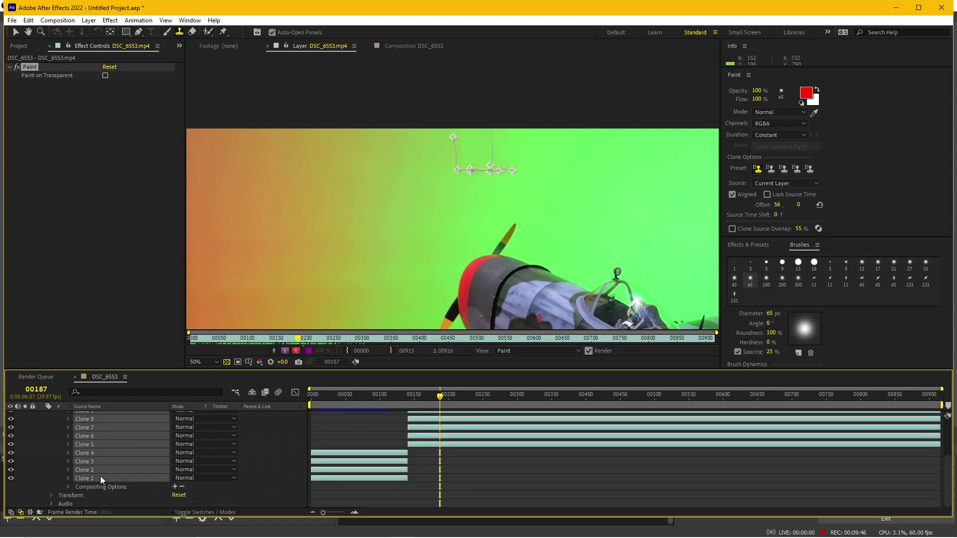
pyautogui.press('Delete')
# Move the playhead back to the clip's first frame
pyautogui.moveTo(379, 395); pyautogui.dragTo(311, 394)
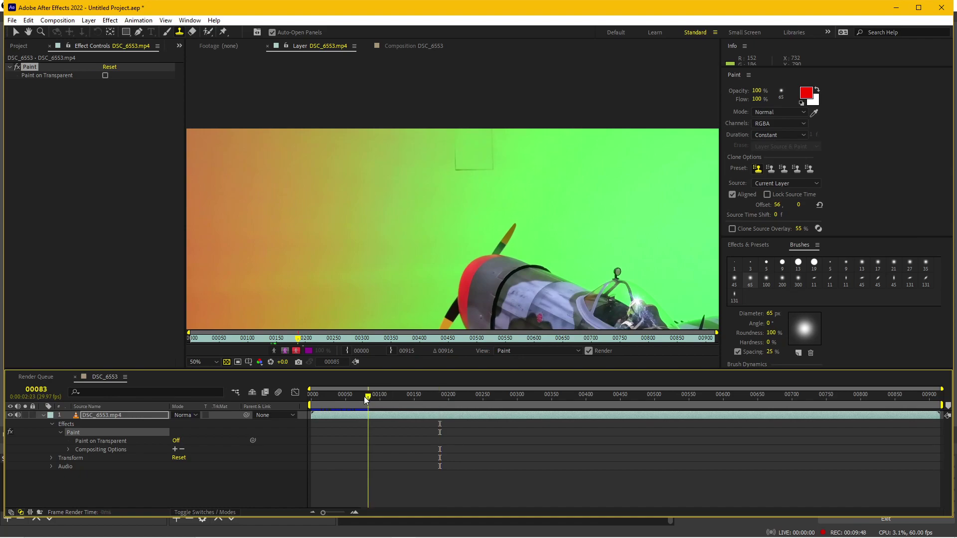
pyautogui.scroll(4, 457, 174)
pyautogui.scroll(-1, 374, 274)
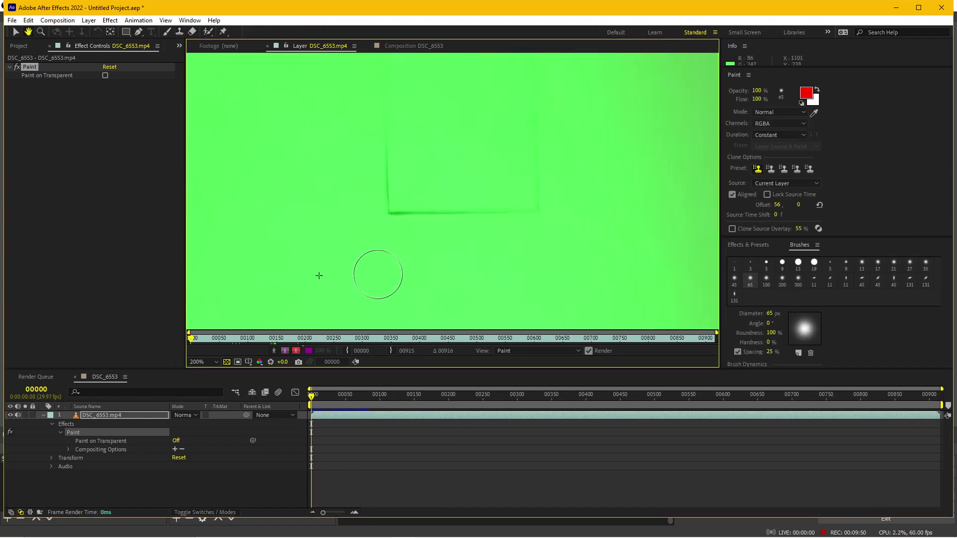
pyautogui.scroll(-2, 374, 274)
pyautogui.scroll(2, 400, 267)
pyautogui.scroll(-2, 403, 202)
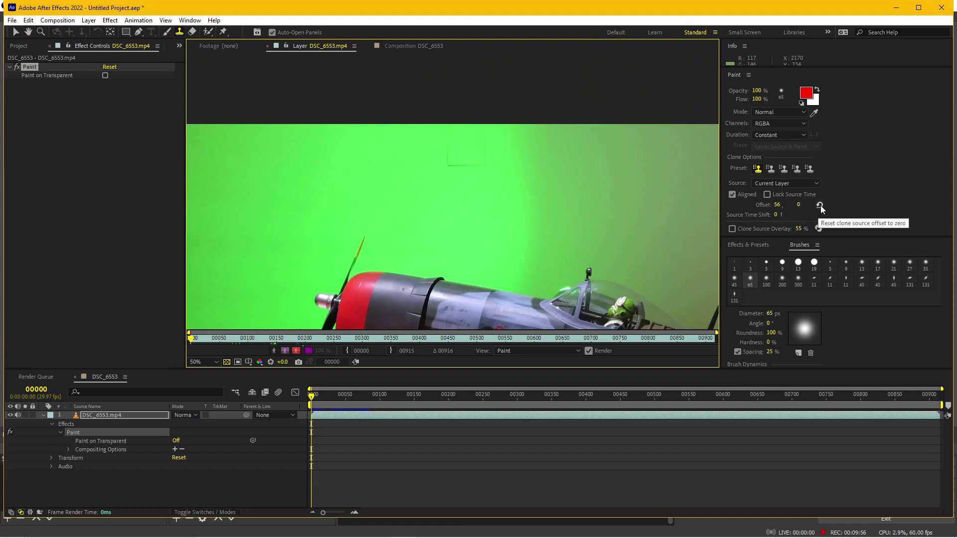
# Reset the clone source offset and set its vertical offset to -145
pyautogui.click(821, 204)
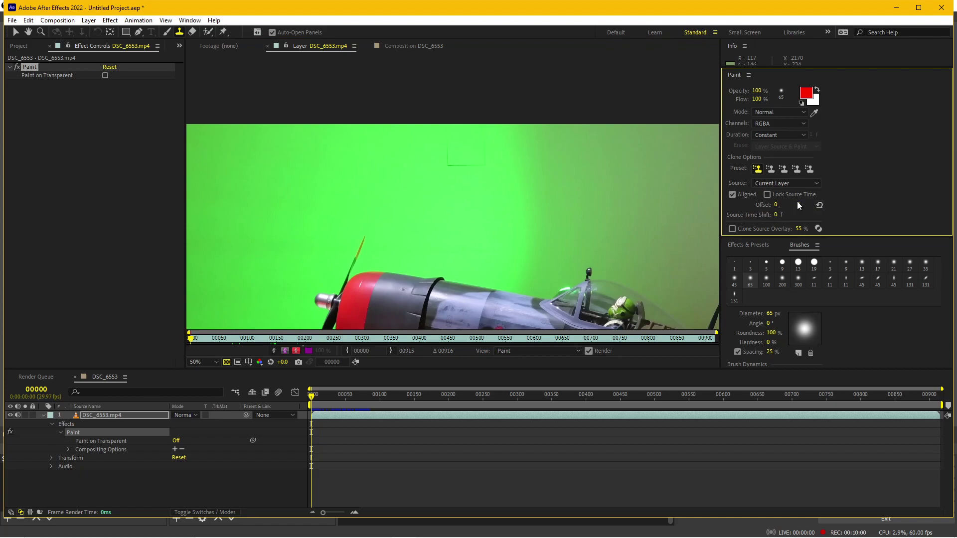
pyautogui.moveTo(798, 205)
pyautogui.mouseDown()
pyautogui.moveTo(859, 201)
pyautogui.moveTo(736, 213)
pyautogui.mouseUp()
pyautogui.press('.')
# Paint clone strokes over the rectangle mark on the backdrop from frame 00000
pyautogui.moveTo(488, 143)
pyautogui.mouseDown()
pyautogui.moveTo(462, 183)
pyautogui.moveTo(422, 180)
pyautogui.moveTo(489, 181)
pyautogui.moveTo(489, 115)
pyautogui.mouseUp()
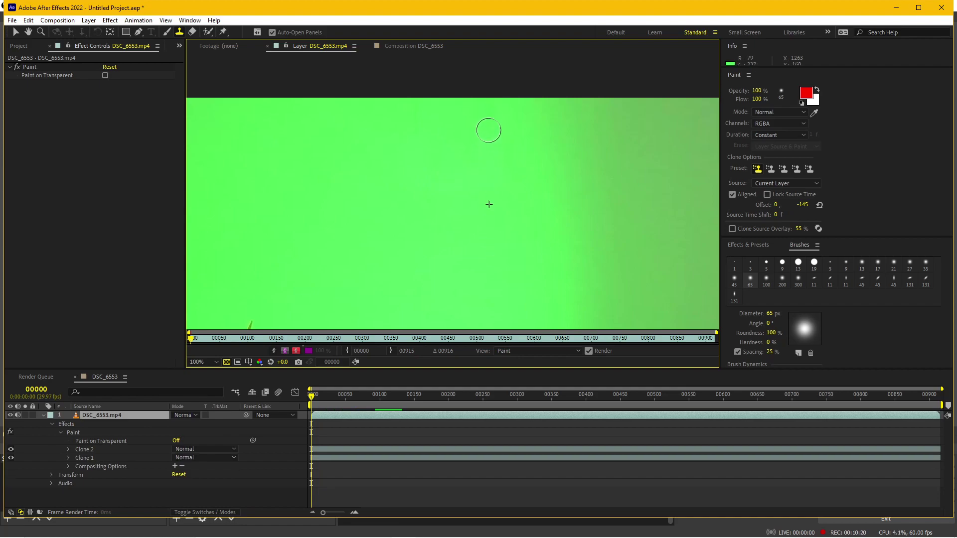
pyautogui.click(488, 187)
pyautogui.scroll(-2, 579, 219)
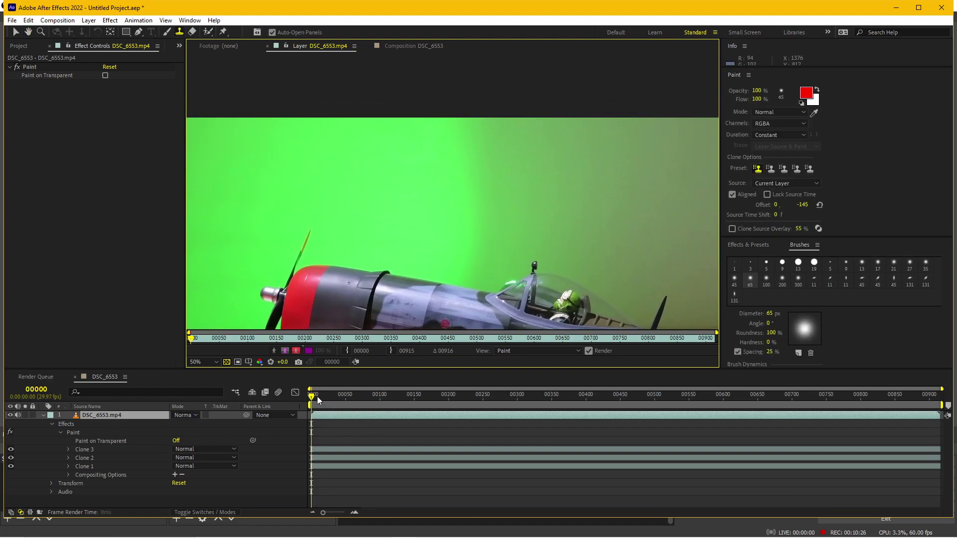
pyautogui.moveTo(317, 397)
pyautogui.mouseDown()
pyautogui.moveTo(650, 394)
pyautogui.moveTo(324, 402)
pyautogui.moveTo(470, 402)
pyautogui.mouseUp()
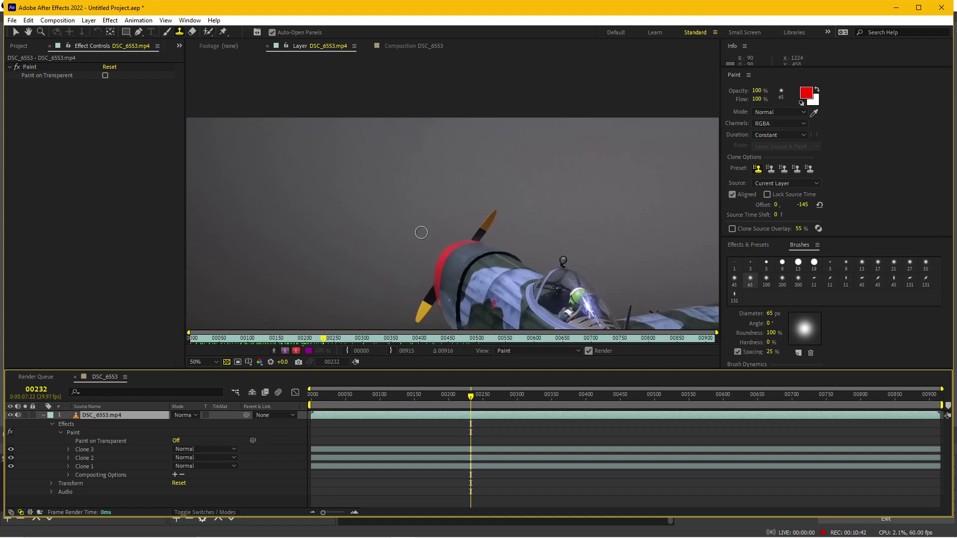
pyautogui.moveTo(455, 396); pyautogui.dragTo(365, 396)
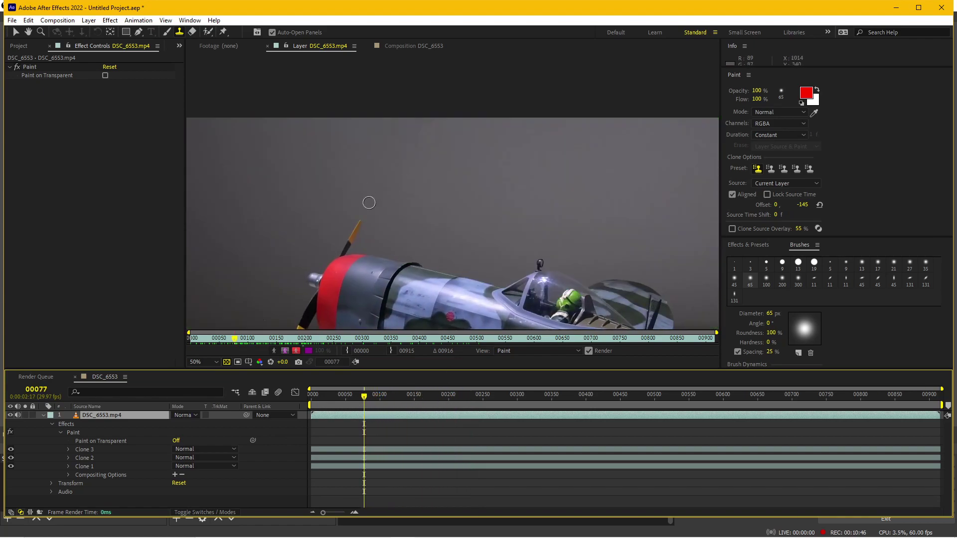
pyautogui.moveTo(351, 397)
pyautogui.mouseDown()
pyautogui.moveTo(311, 401)
pyautogui.moveTo(327, 399)
pyautogui.mouseUp()
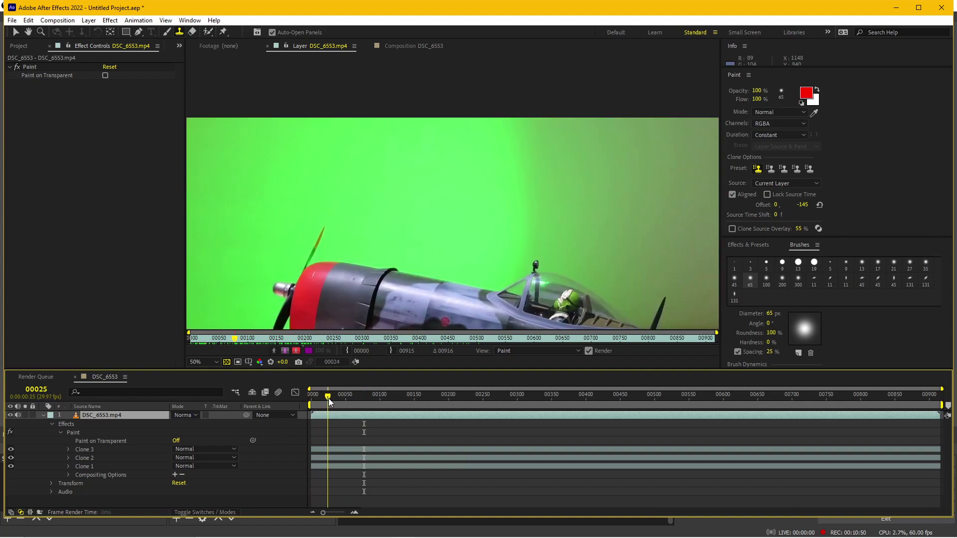
pyautogui.scroll(2, 442, 172)
pyautogui.scroll(-1, 441, 172)
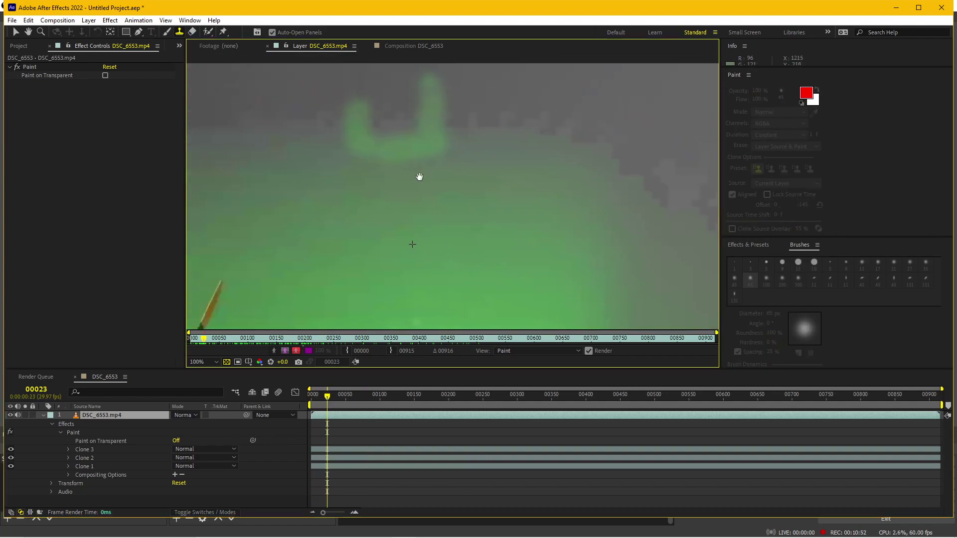
pyautogui.scroll(-1, 449, 201)
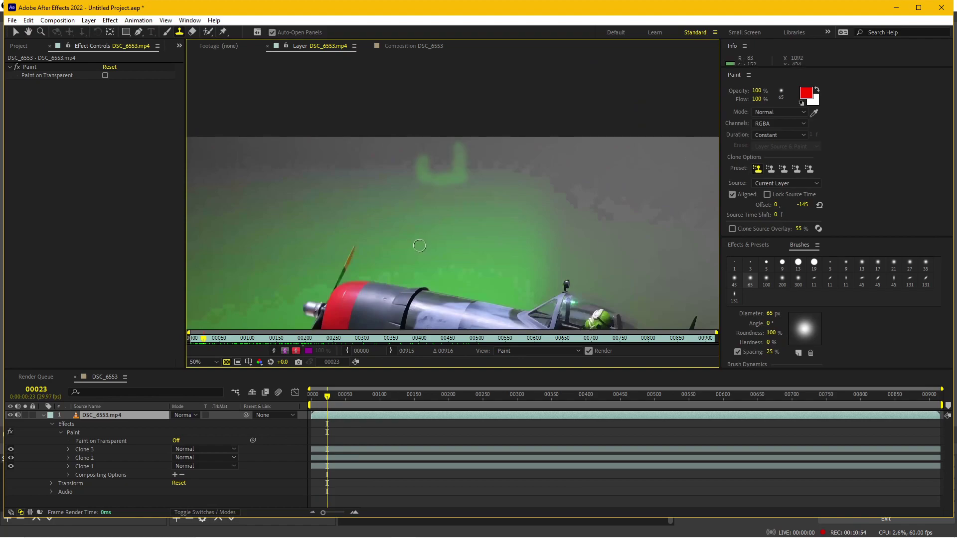
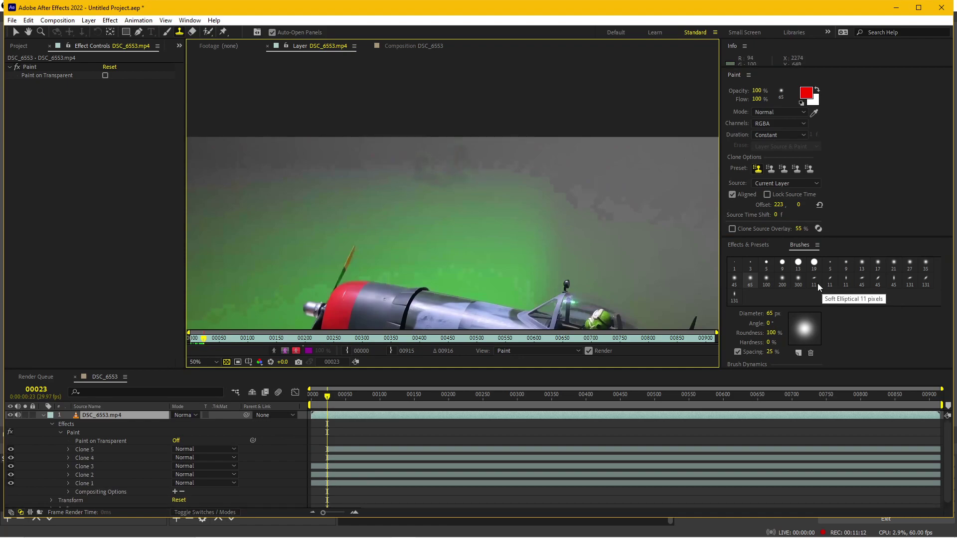
# With a 100 px brush and a sideways-shifted clone offset, paint two gray strokes over the green, then select Clone 7 through Clone 4
pyautogui.click(767, 279)
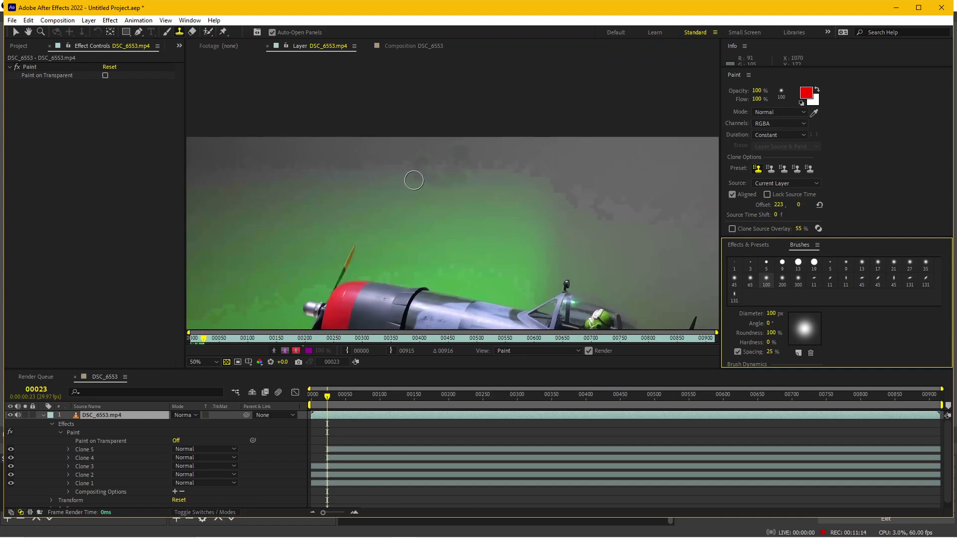
pyautogui.moveTo(781, 205)
pyautogui.mouseDown()
pyautogui.moveTo(813, 205)
pyautogui.moveTo(766, 205)
pyautogui.mouseUp()
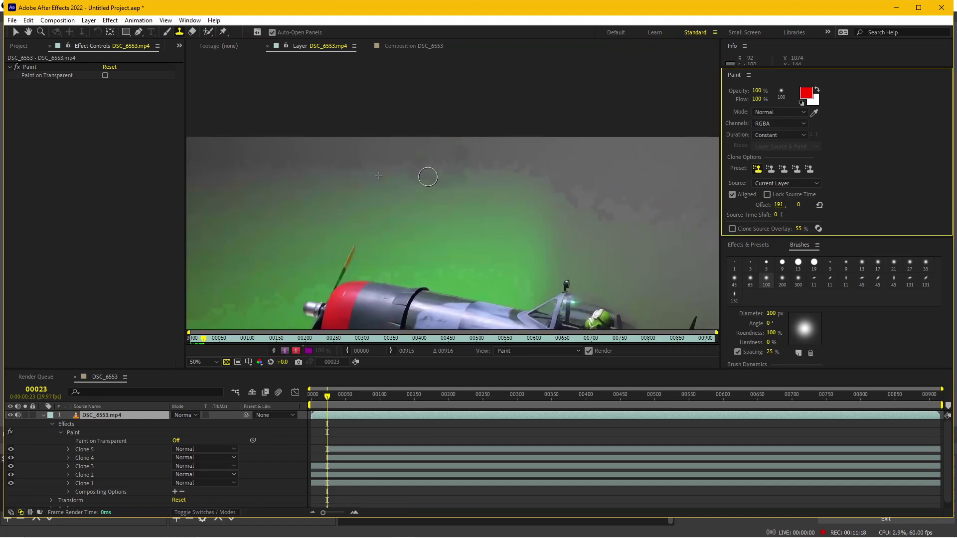
pyautogui.click(464, 181)
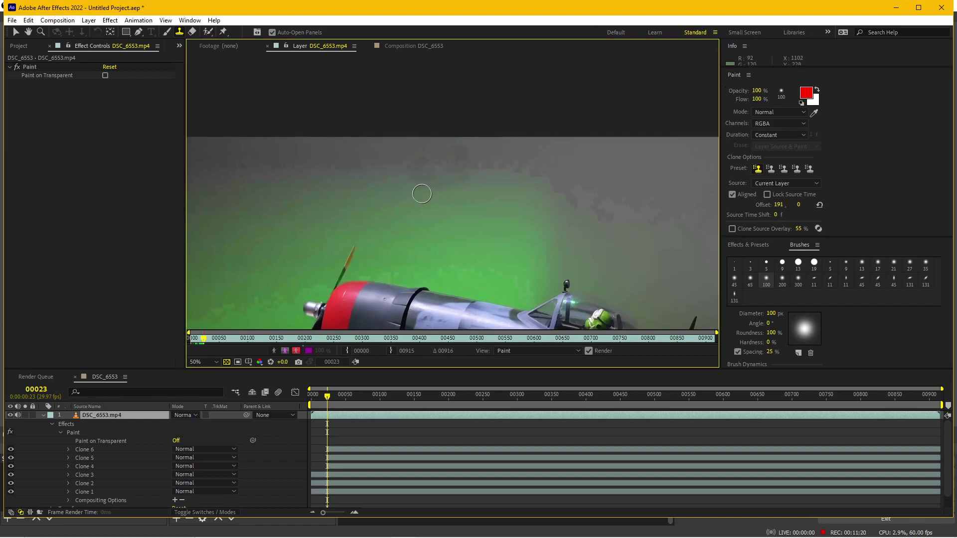
pyautogui.click(486, 182)
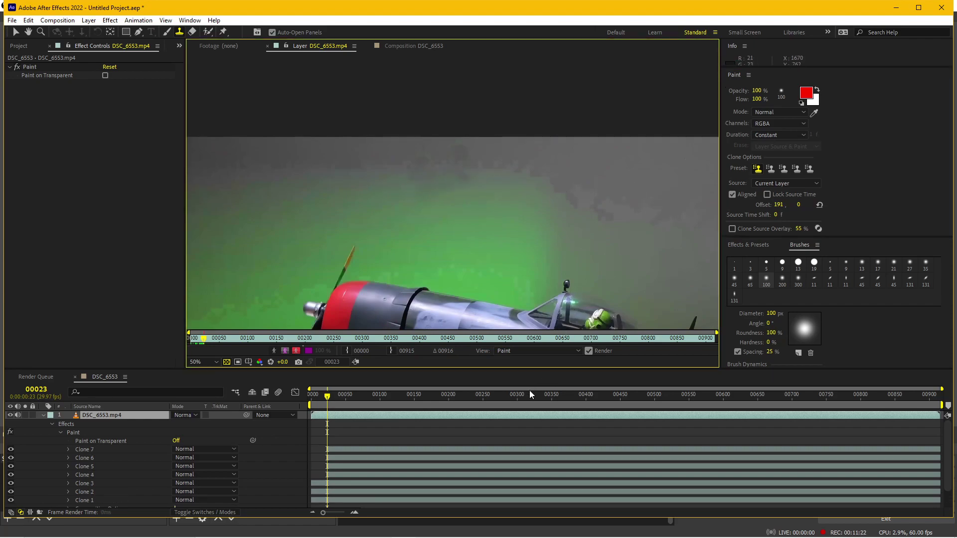
pyautogui.click(334, 449)
pyautogui.keyDown('shift'); pyautogui.click(345, 475); pyautogui.keyUp('shift')
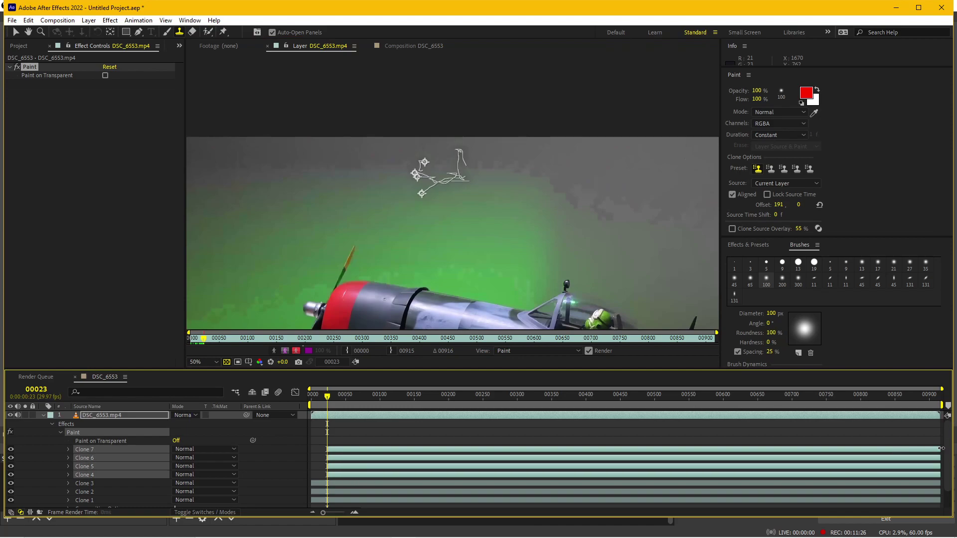
# Trim strokes Clone 4–7 to end near frame 00030, deselect them, and move to a later frame
pyautogui.moveTo(941, 449); pyautogui.dragTo(329, 450)
pyautogui.click(345, 430)
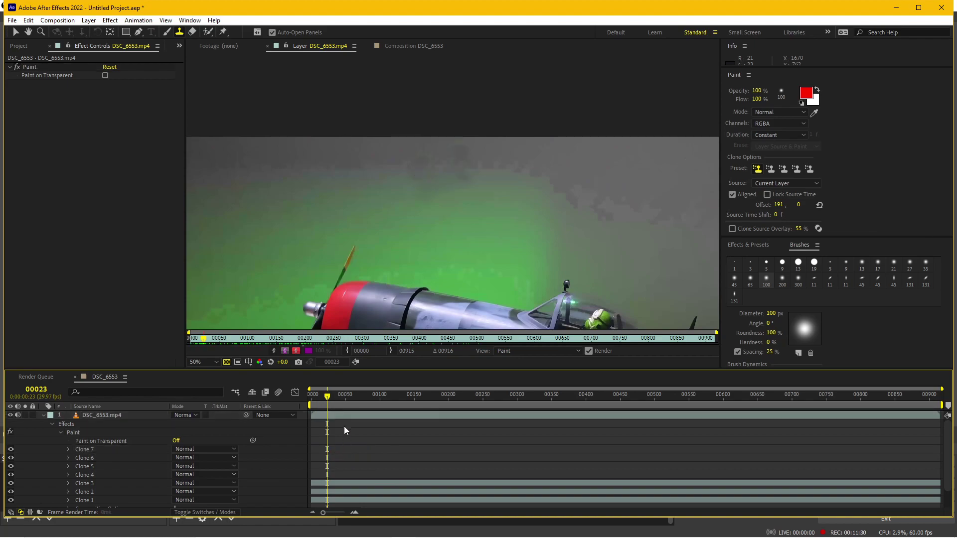
pyautogui.moveTo(329, 394)
pyautogui.mouseDown()
pyautogui.moveTo(474, 384)
pyautogui.moveTo(402, 388)
pyautogui.mouseUp()
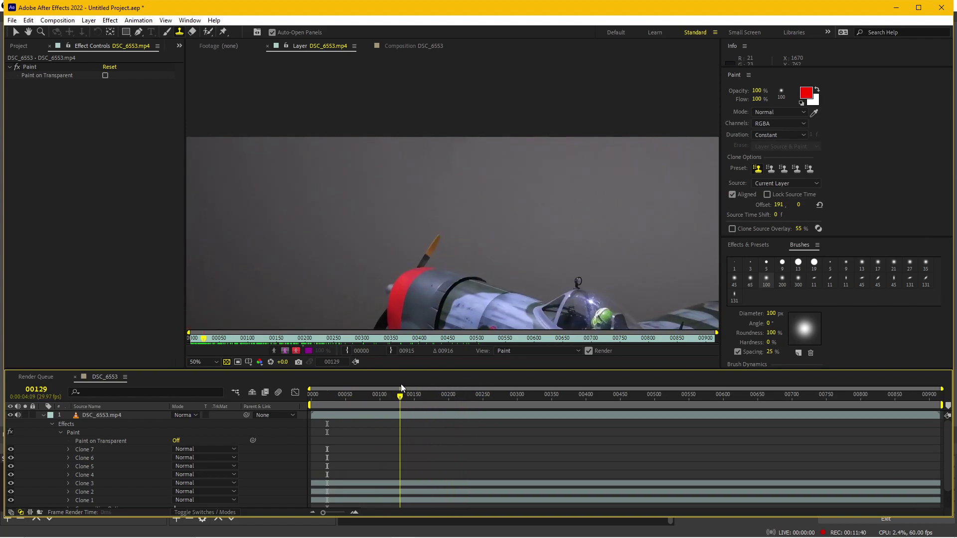
pyautogui.scroll(-2, 641, 220)
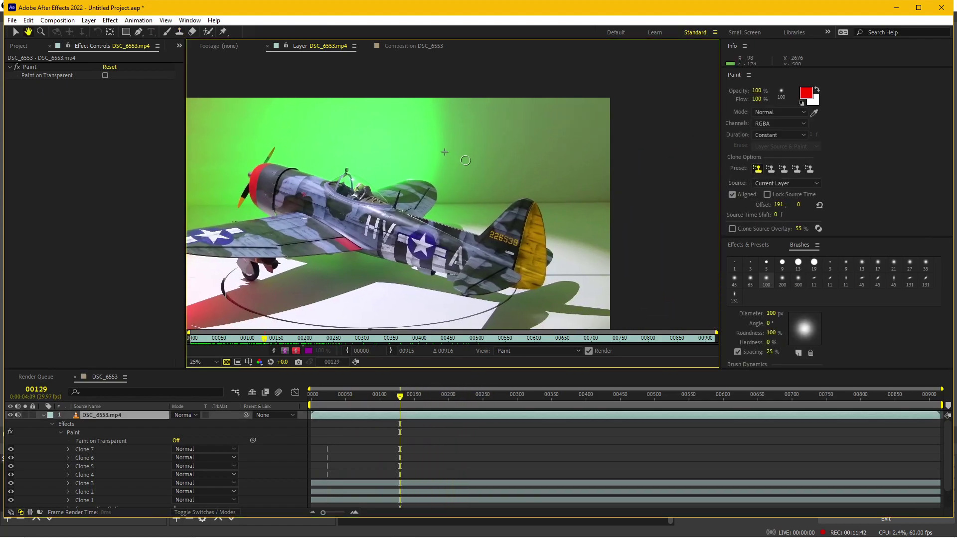
pyautogui.moveTo(608, 217)
pyautogui.mouseDown()
pyautogui.moveTo(505, 215)
pyautogui.moveTo(528, 217)
pyautogui.mouseUp()
pyautogui.scroll(1, 505, 214)
pyautogui.scroll(-1, 483, 220)
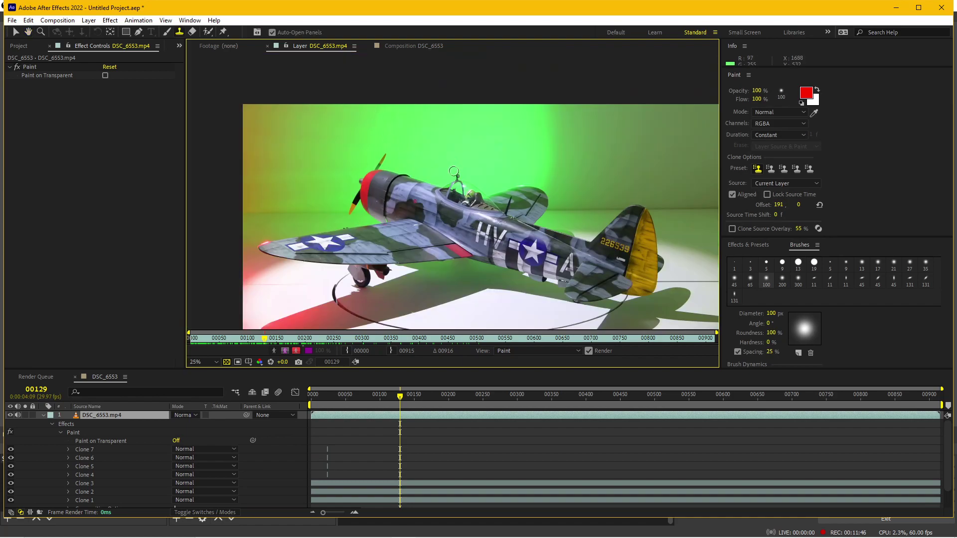
pyautogui.click(10, 432)
pyautogui.scroll(2, 409, 95)
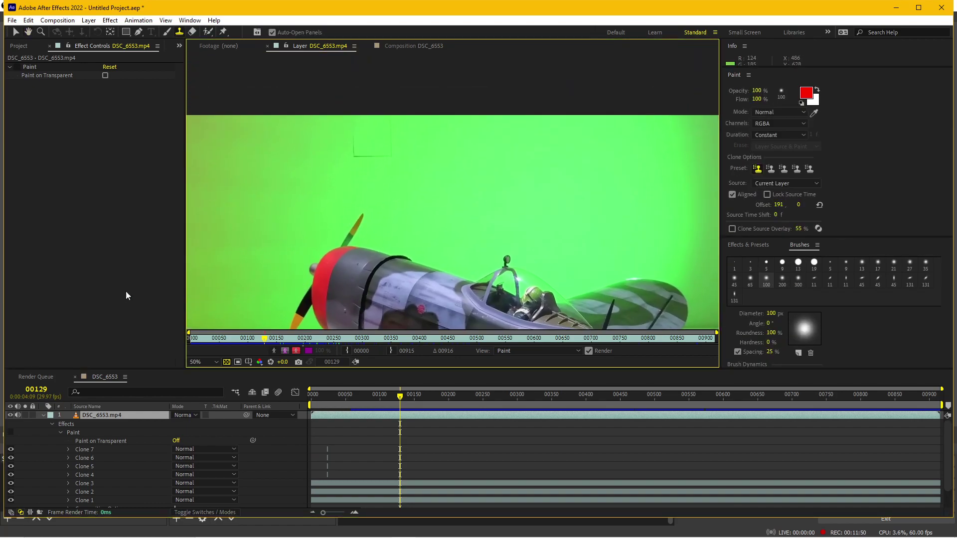
pyautogui.click(10, 432)
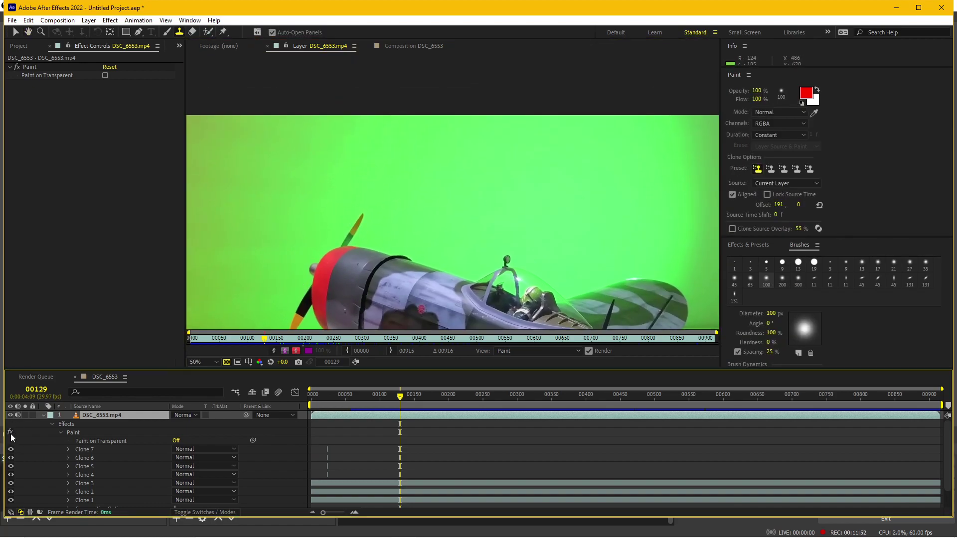
pyautogui.scroll(-2, 403, 249)
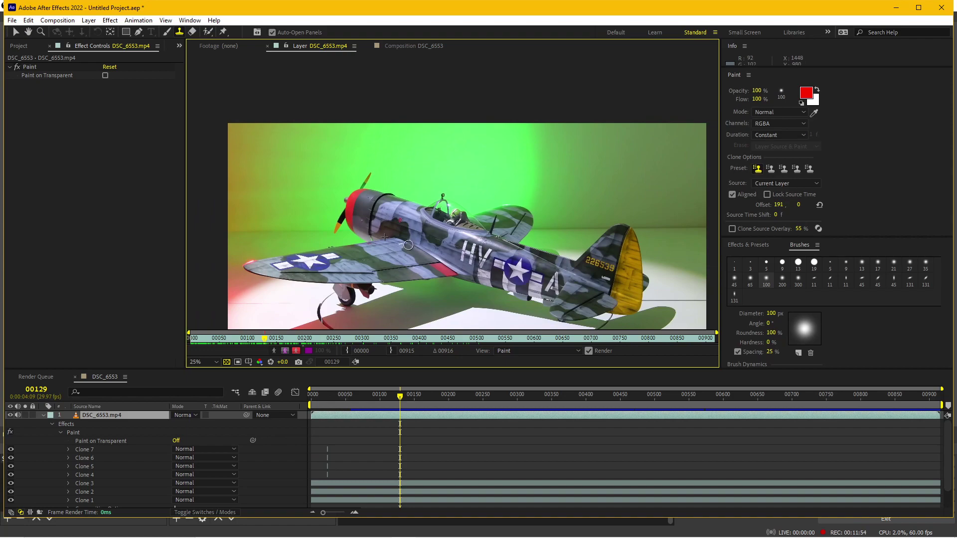
pyautogui.moveTo(408, 244); pyautogui.dragTo(425, 218)
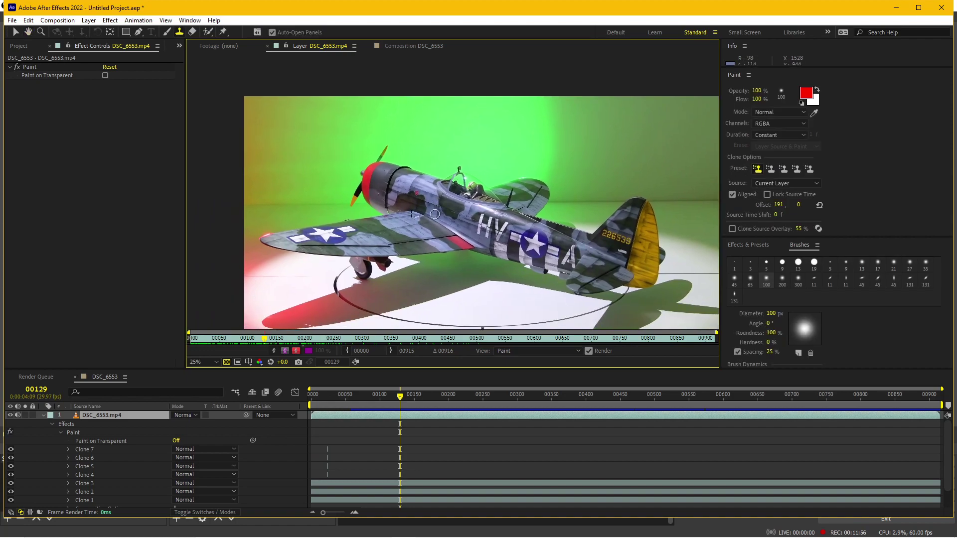